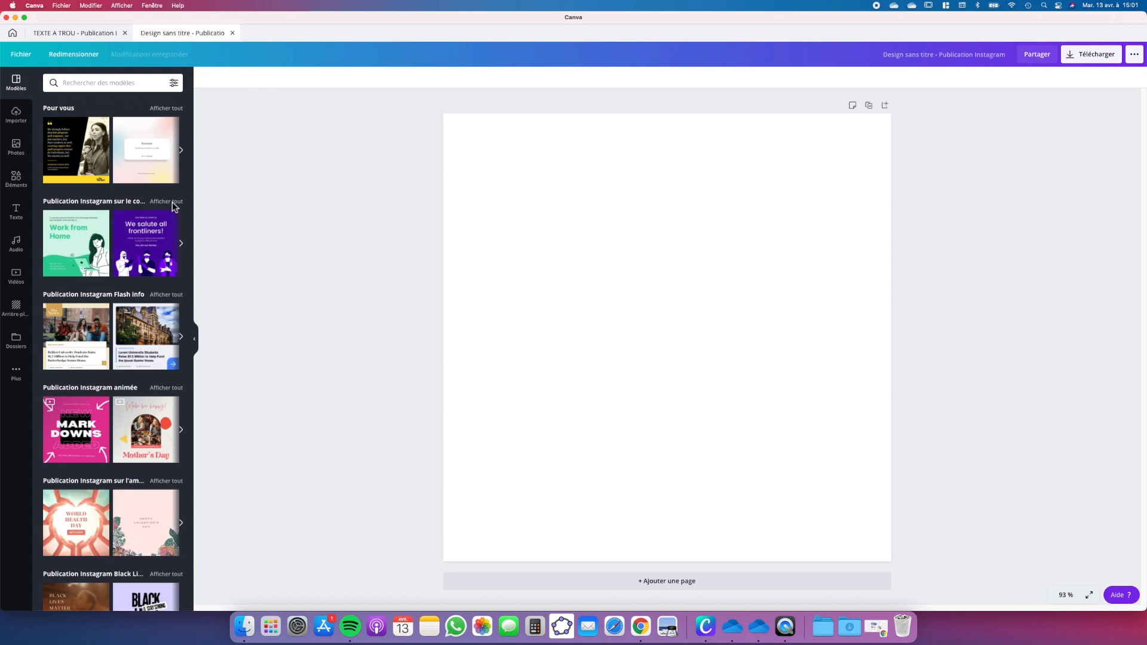
- Add a text box reading "BONBONS" to the blank page and set its font to Archivo Black
key("t")
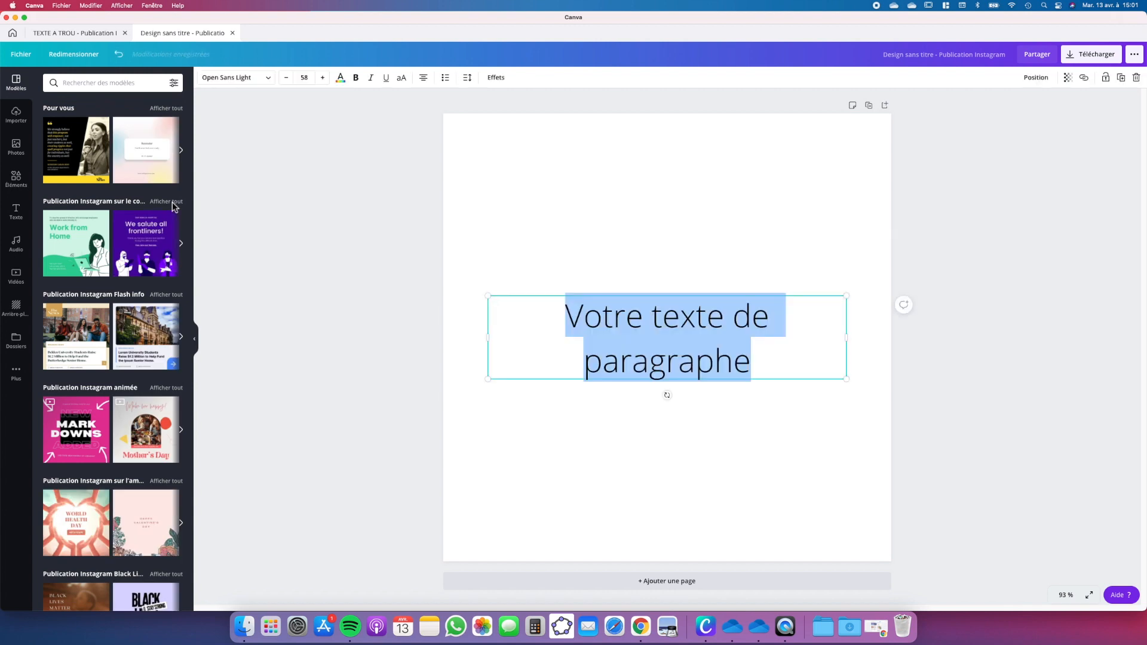
type("BON")
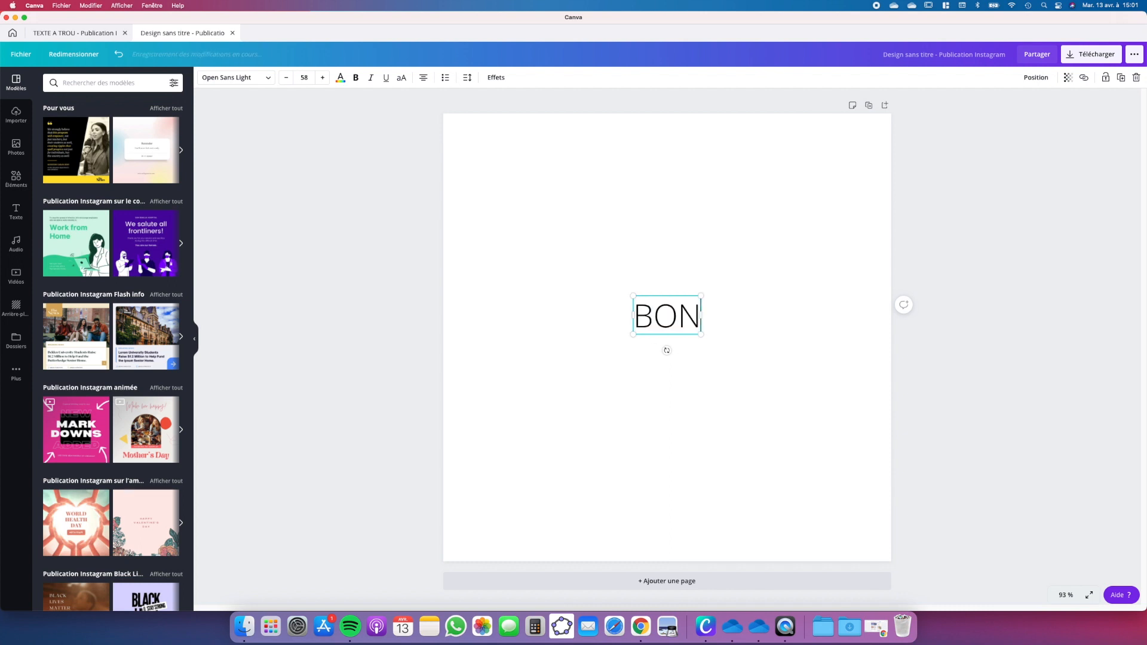
type("BONS")
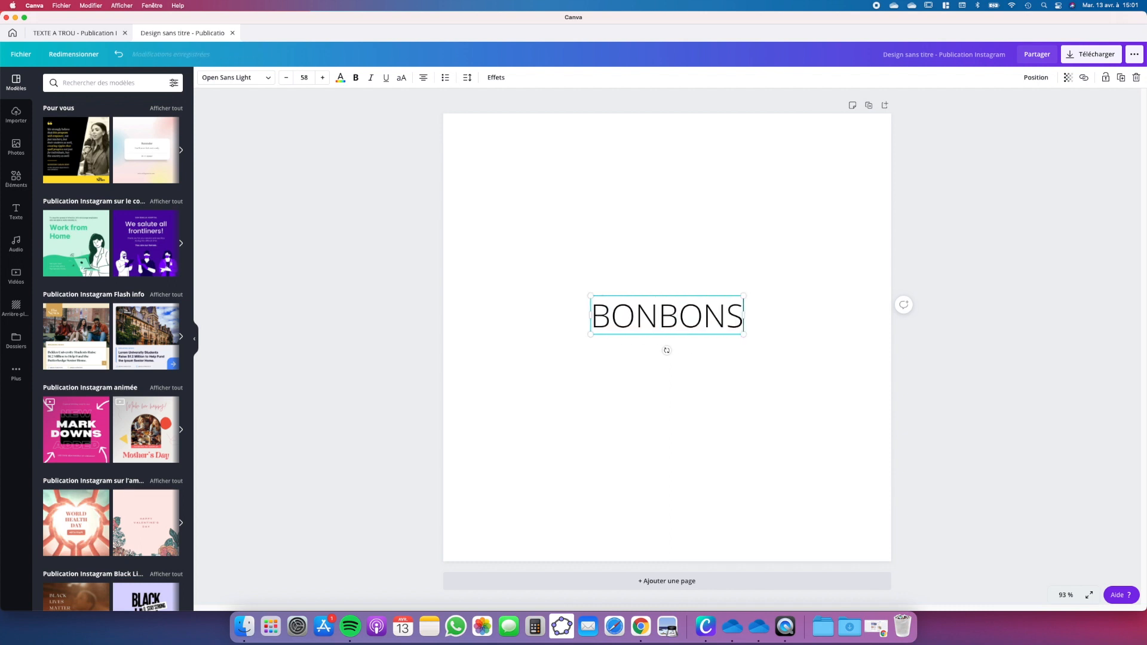
left_click(272, 83)
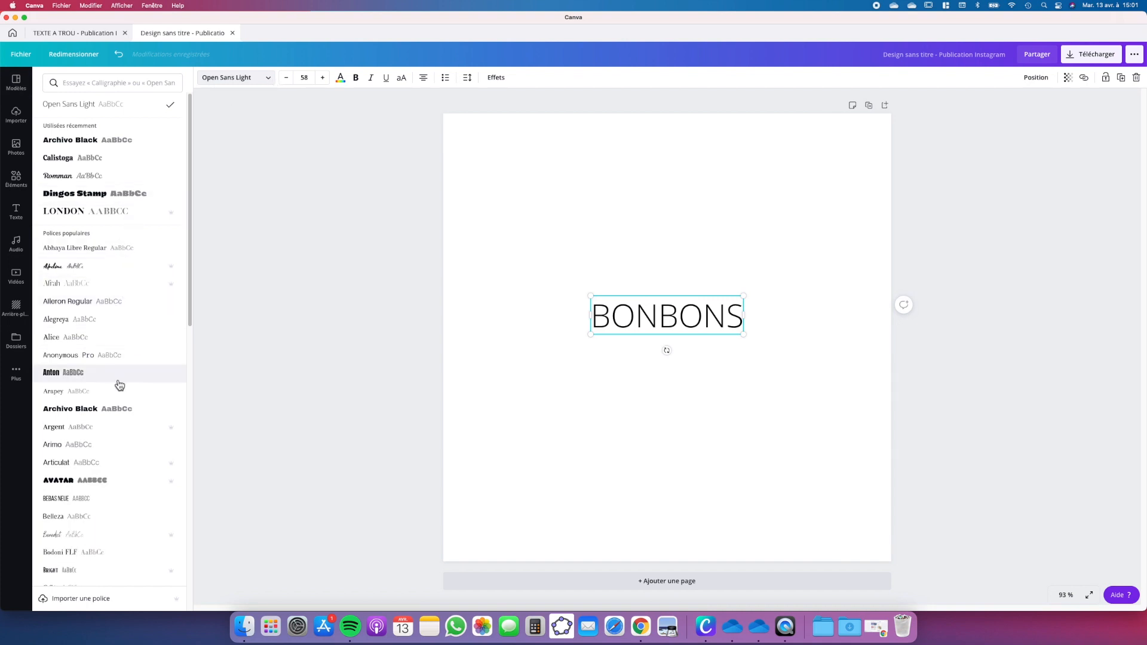
scroll(102, 438, "down", 3)
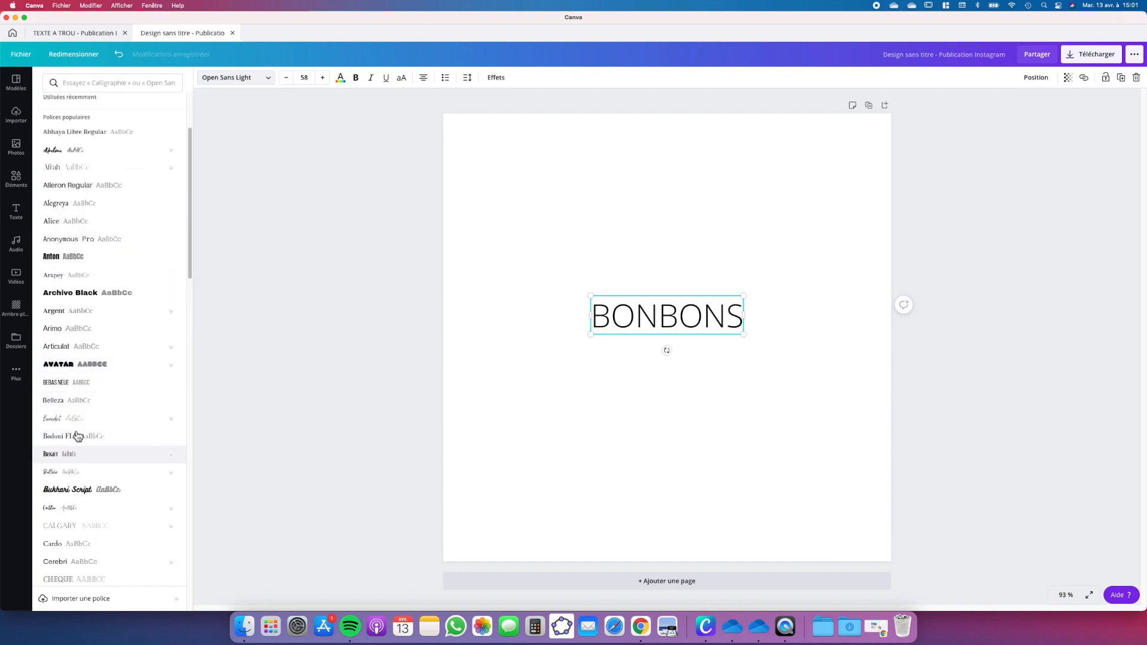
left_click(66, 300)
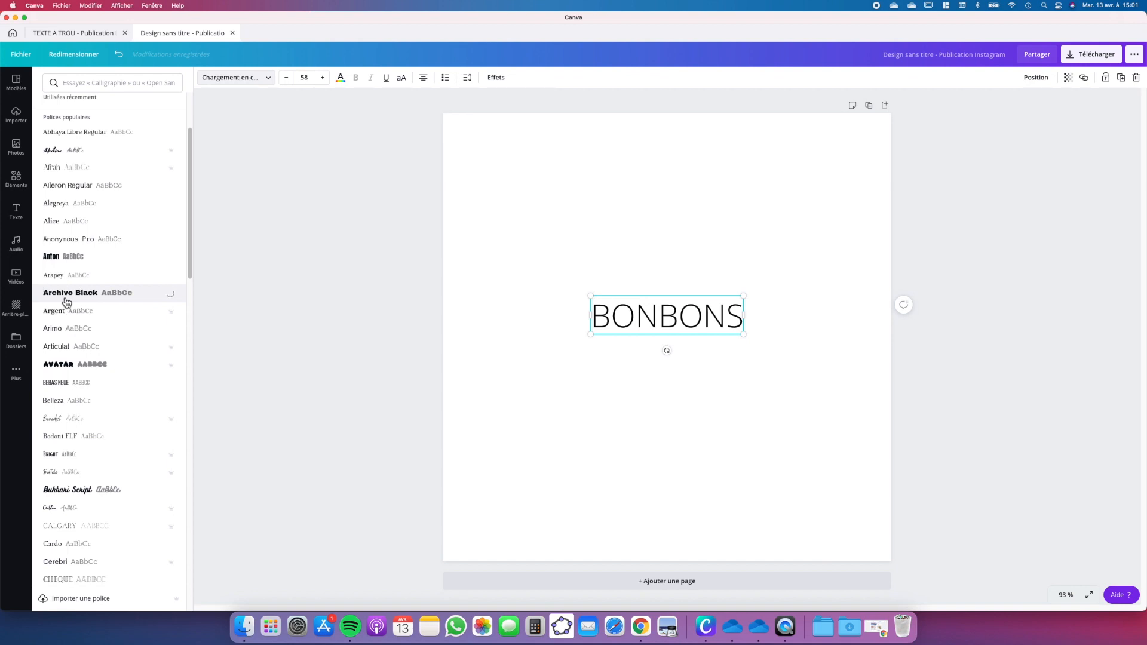
- Enlarge the BONBONS text box to the full page width at font size 134 and centre it vertically on the page
left_click(579, 336)
left_click_drag(578, 335, 535, 373)
left_click_drag(761, 326, 779, 325)
left_click_drag(531, 345, 445, 409)
left_click_drag(778, 362, 889, 412)
left_click(1051, 79)
left_click(952, 159)
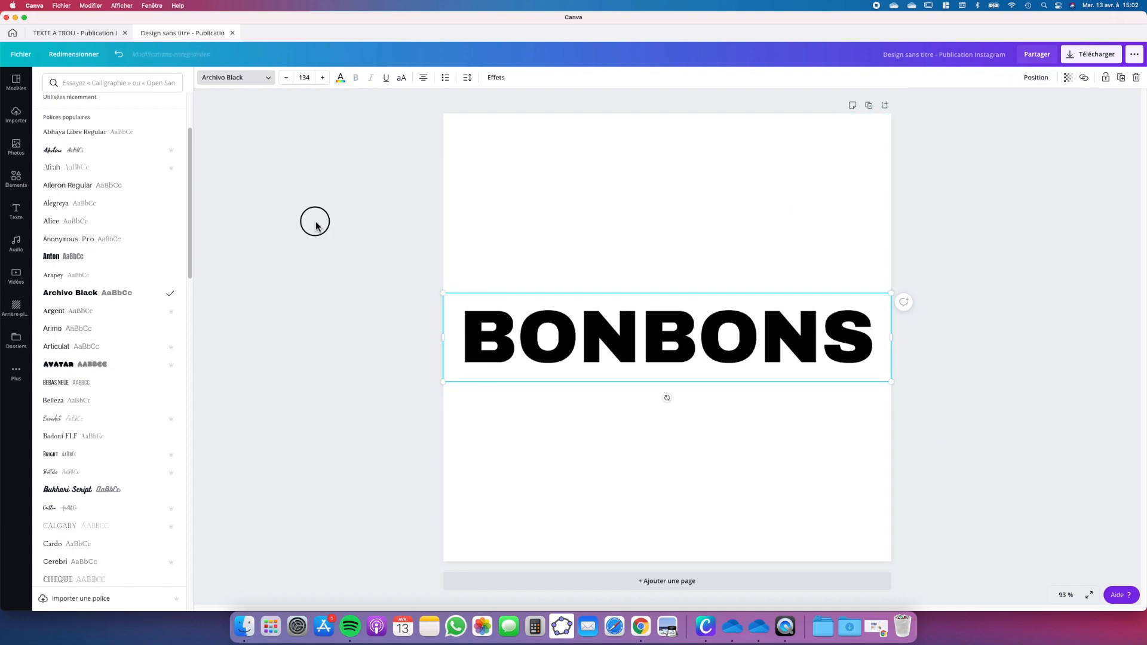
left_click(316, 225)
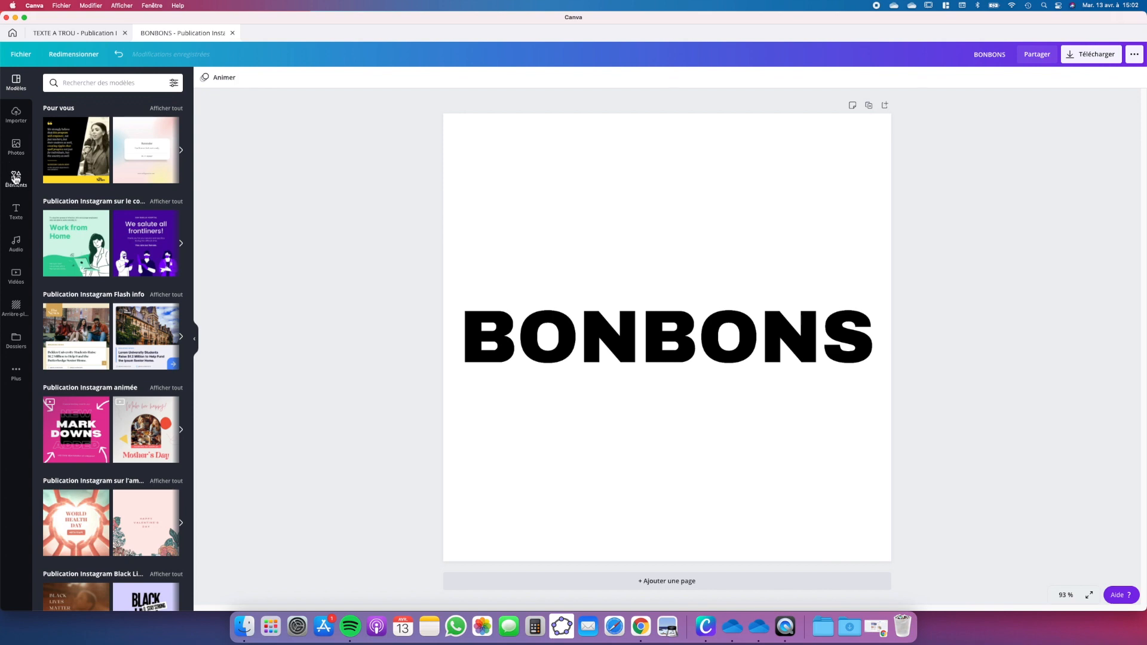
- Add a square shape to the page and fill it with the coral red #FF5757
left_click(17, 178)
left_click(57, 165)
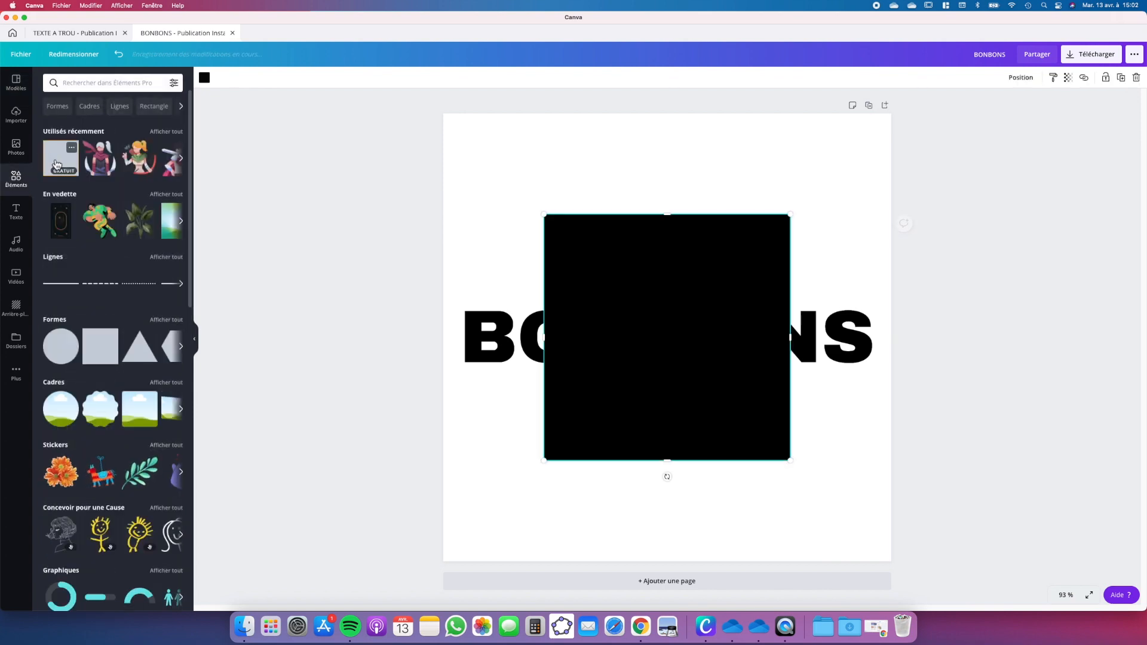
left_click(205, 77)
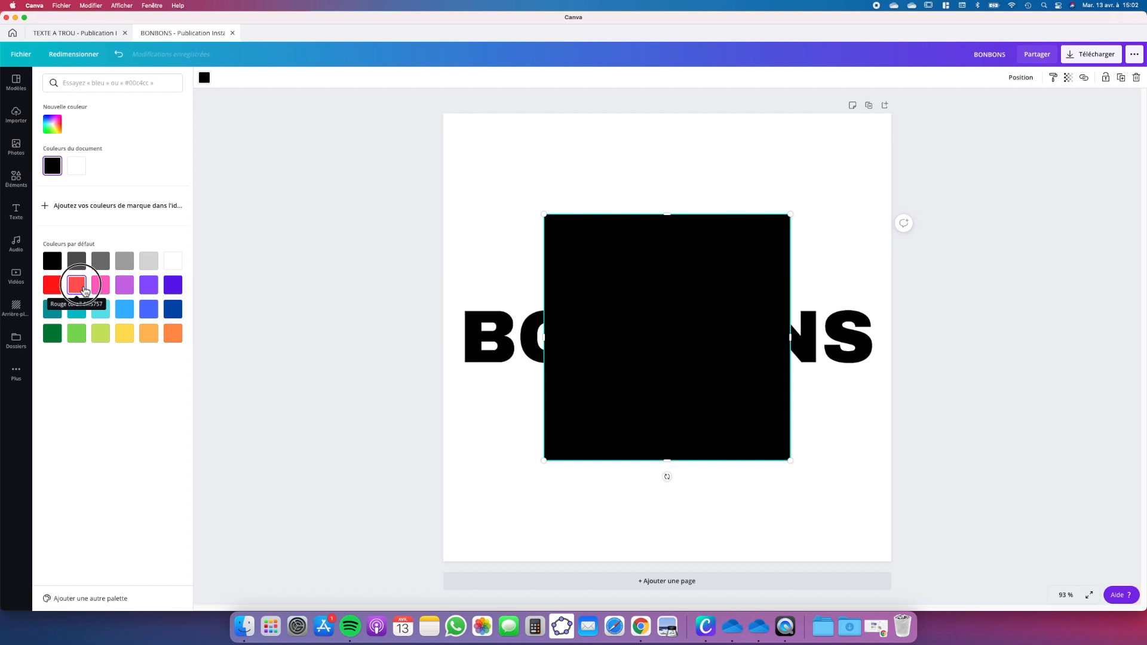
left_click(77, 285)
- Reshape the red square into a band spanning the page width and matching the height of the BONBONS text box
left_click_drag(543, 340, 443, 344)
left_click_drag(790, 337, 894, 332)
left_click_drag(669, 219, 667, 290)
left_click_drag(667, 460, 670, 382)
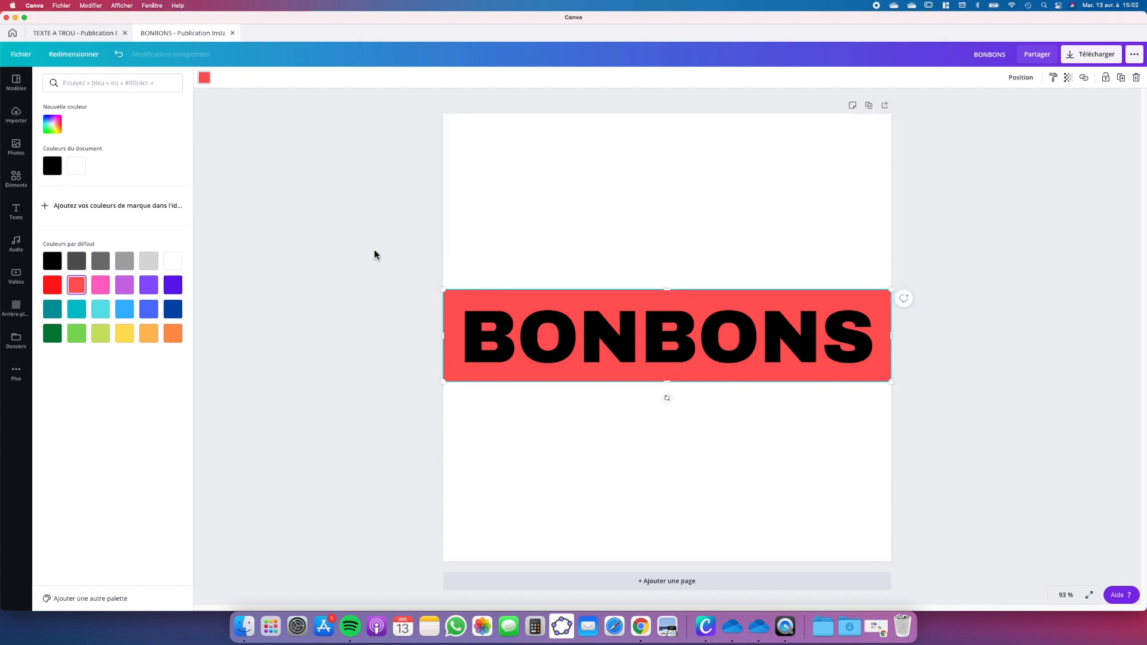
left_click(374, 250)
- Change the colour of the BONBONS text to white
double_click(610, 324)
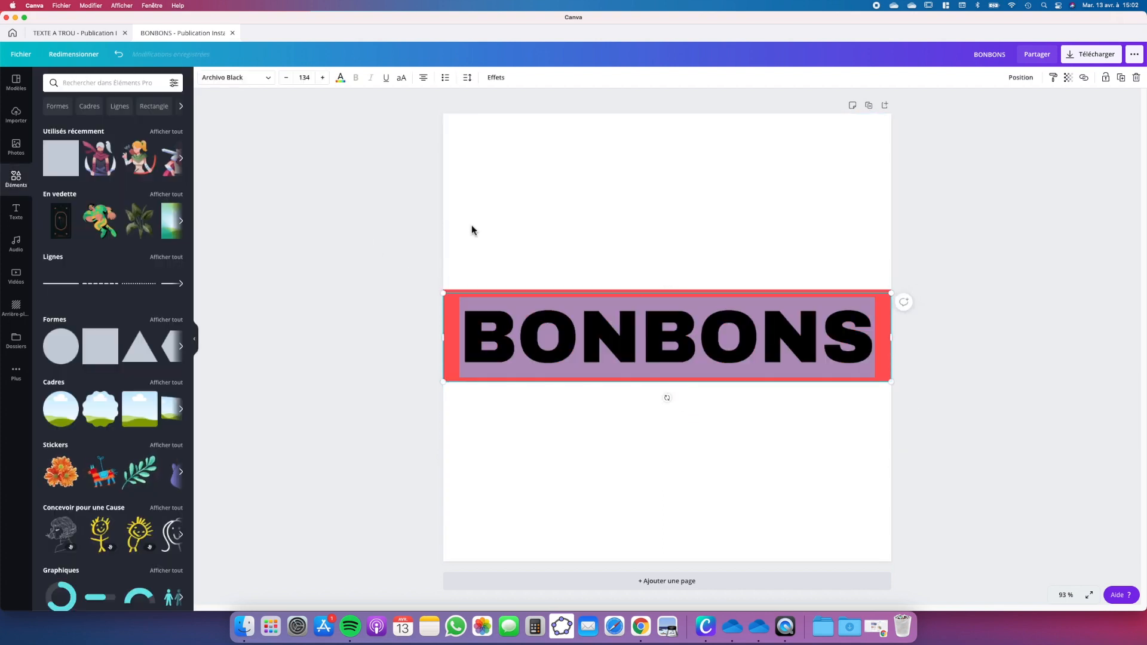
left_click(340, 78)
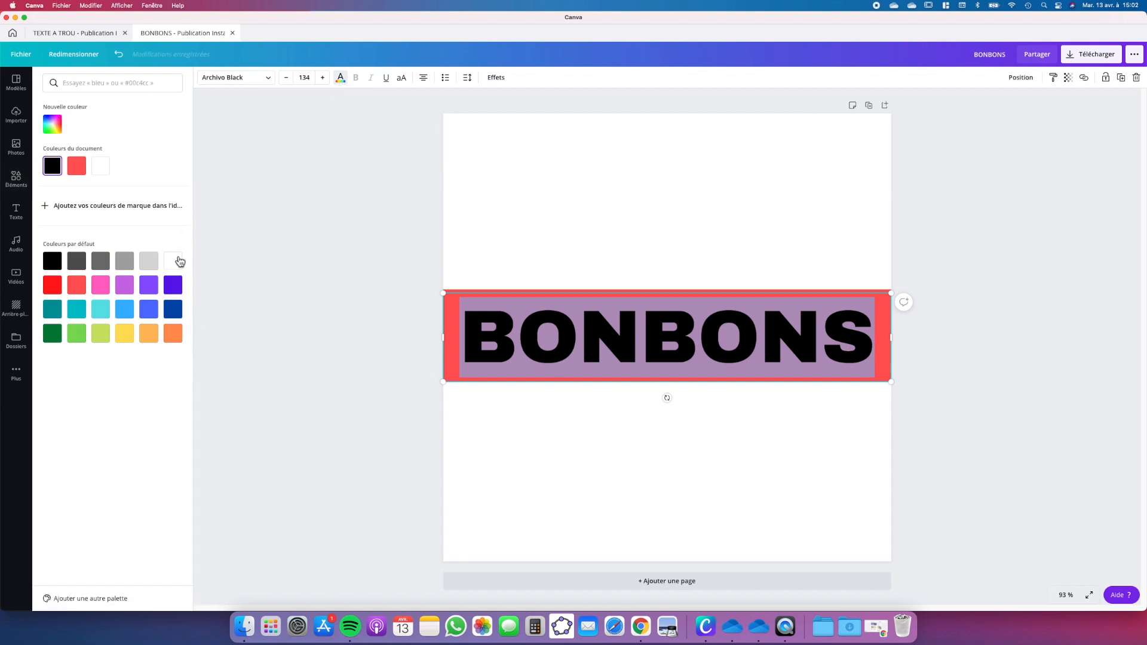
left_click(179, 261)
left_click(331, 257)
left_click(336, 257)
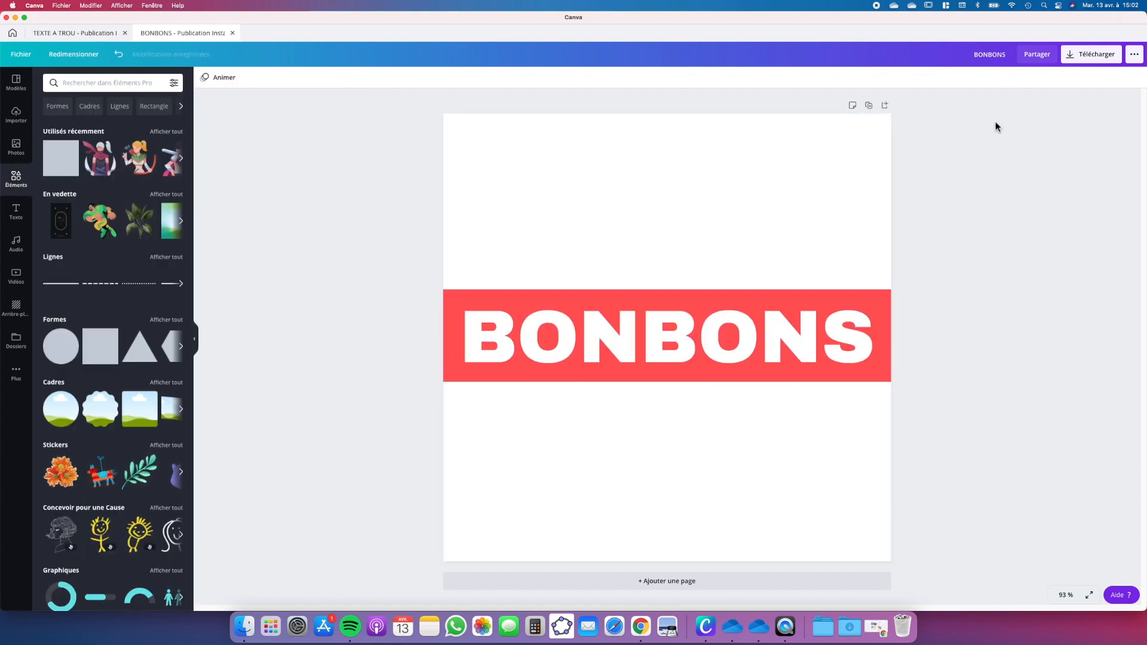
- Download the design as BONBONS.png to the Bureau folder and return to editing
left_click(1092, 63)
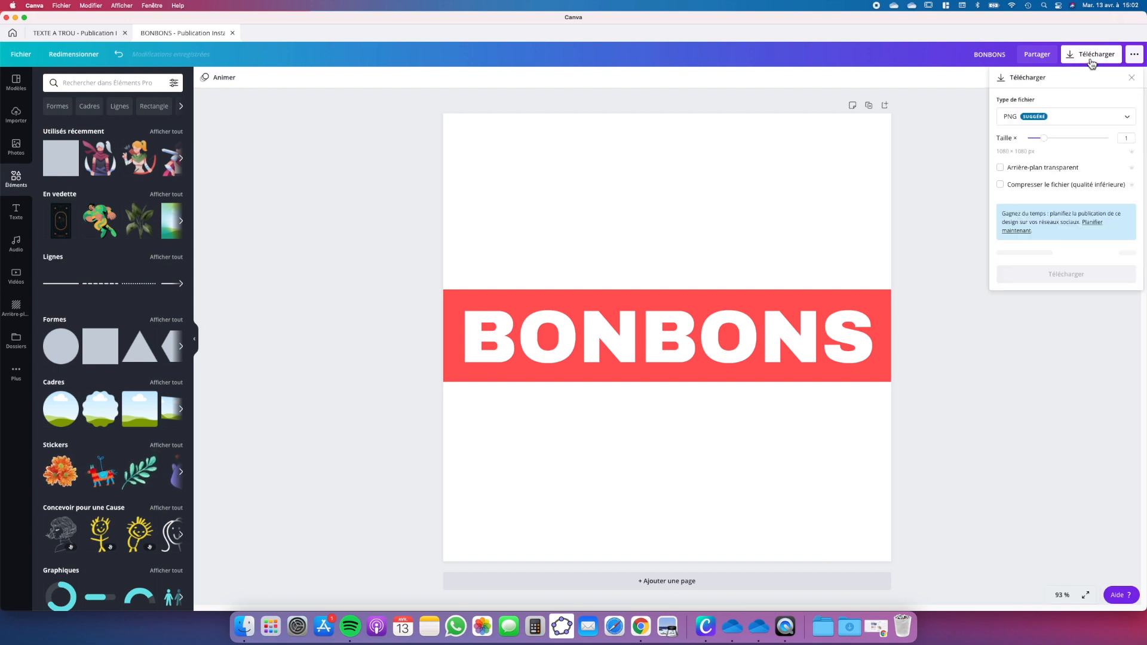
left_click(1047, 256)
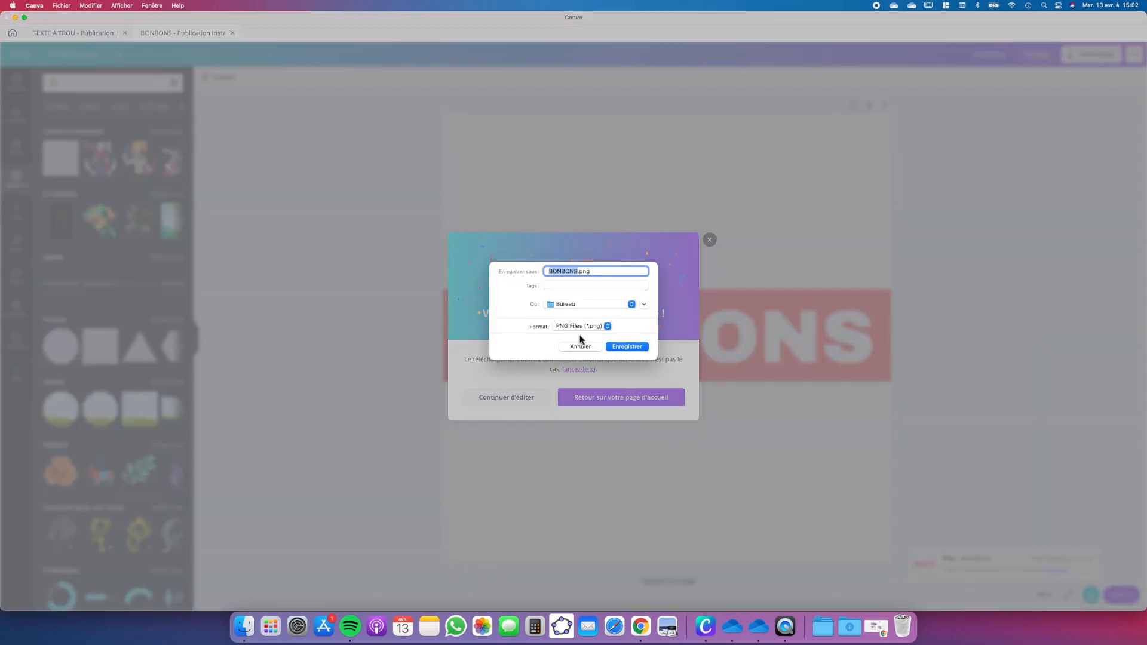
key("Return")
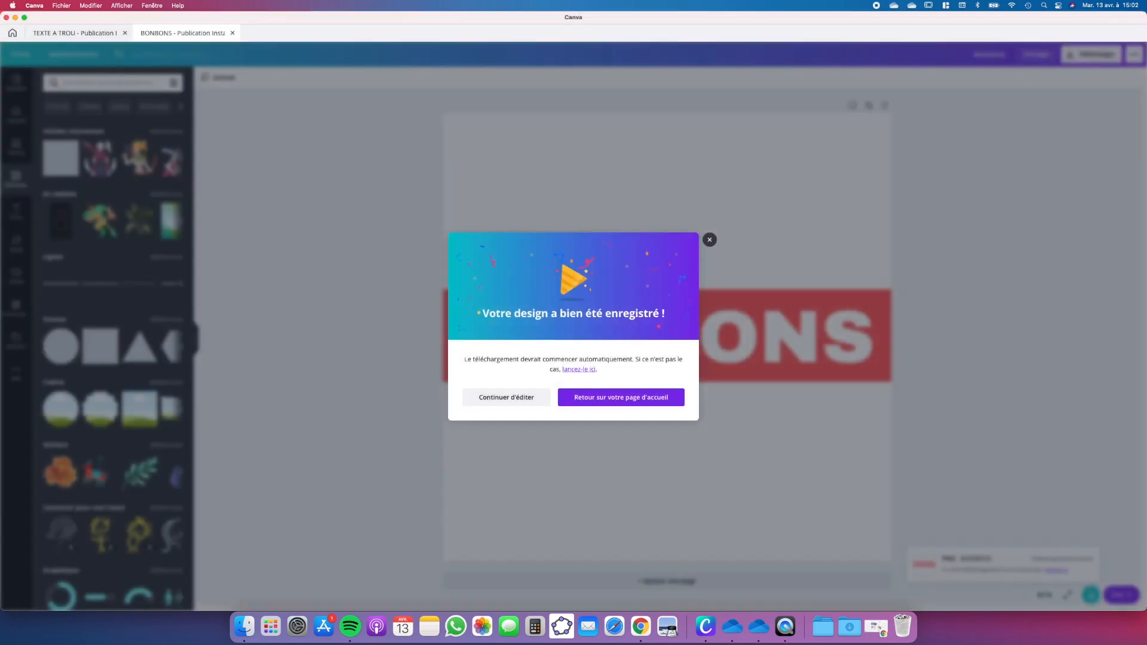
left_click(507, 397)
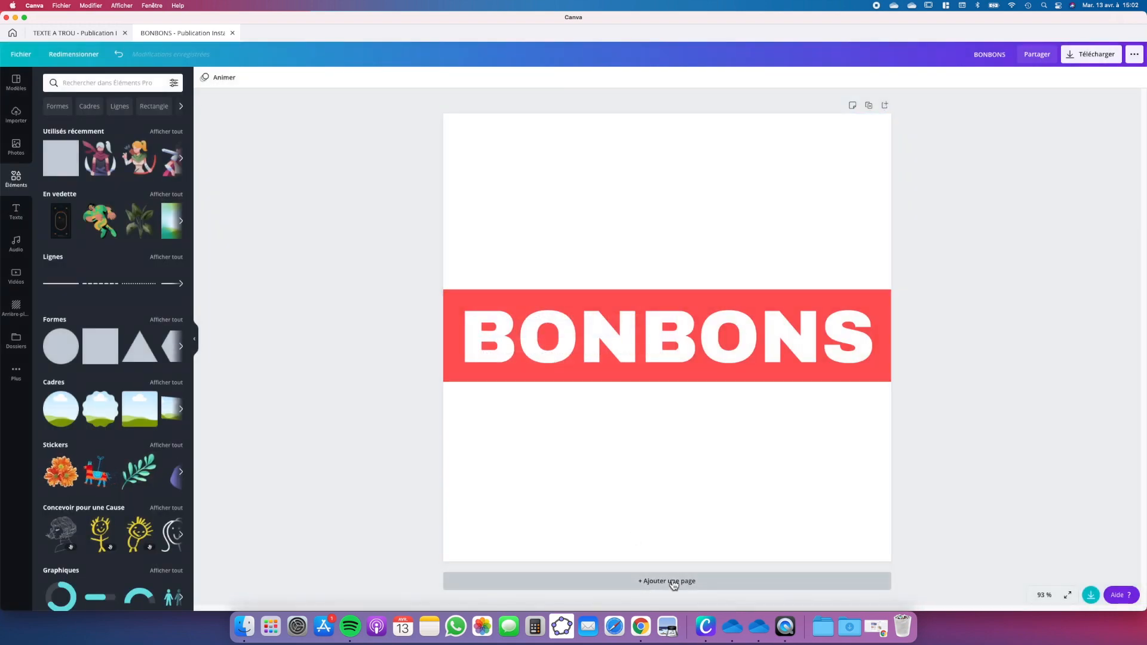
- Add a second page, upload the exported BONBONS image and place it on that page
left_click(672, 580)
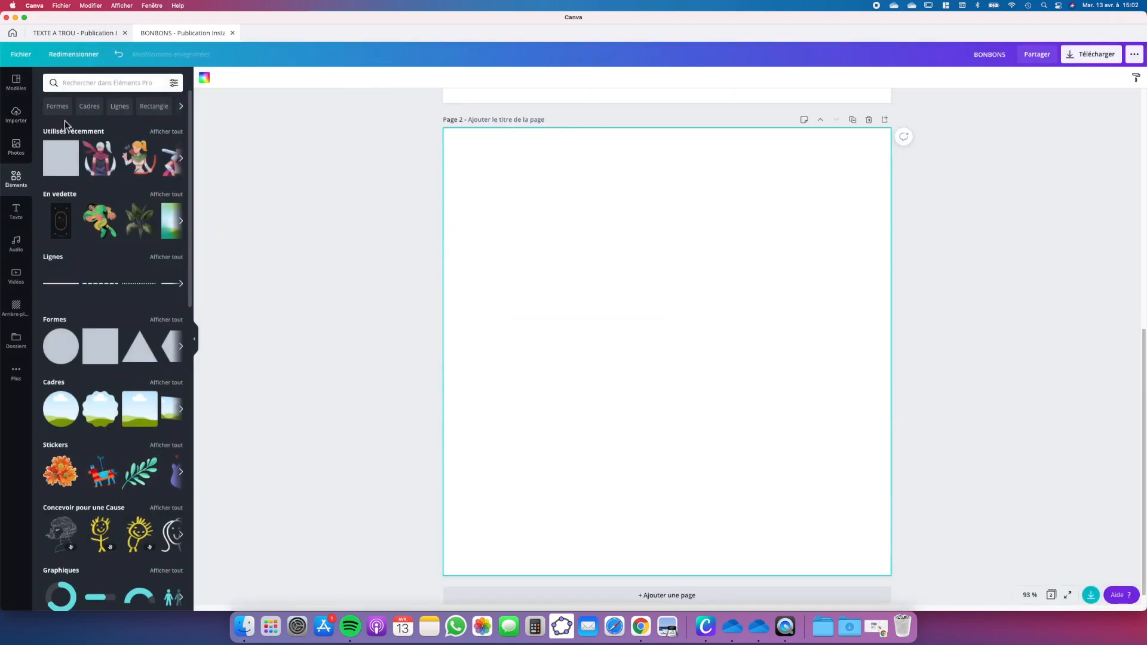
left_click(20, 117)
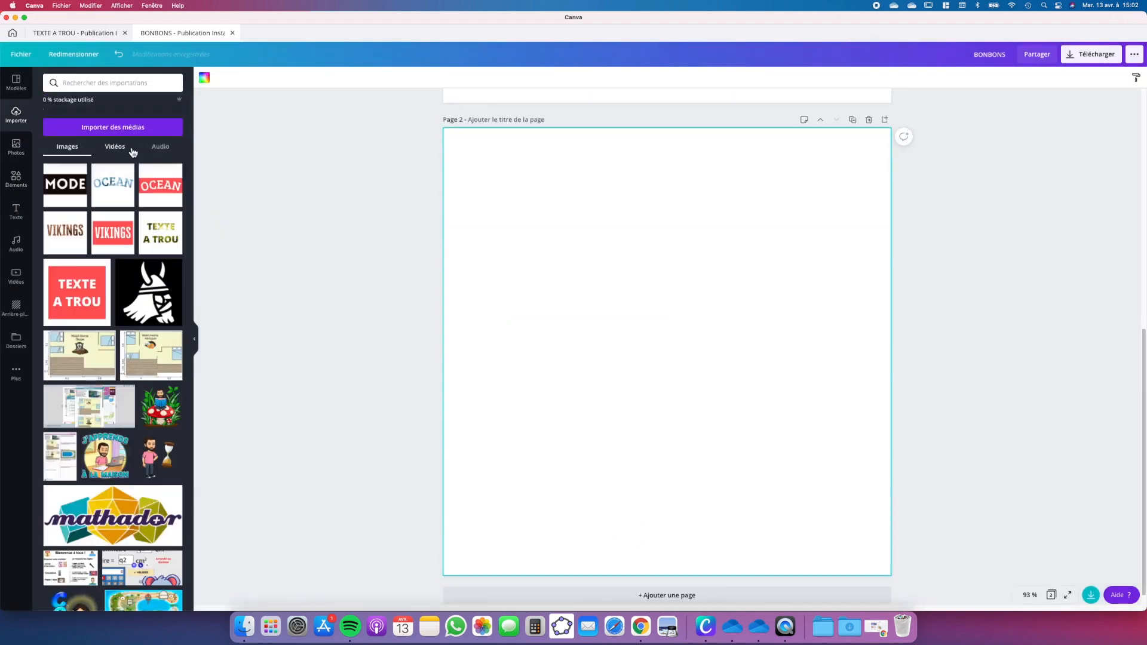
left_click(124, 132)
double_click(493, 262)
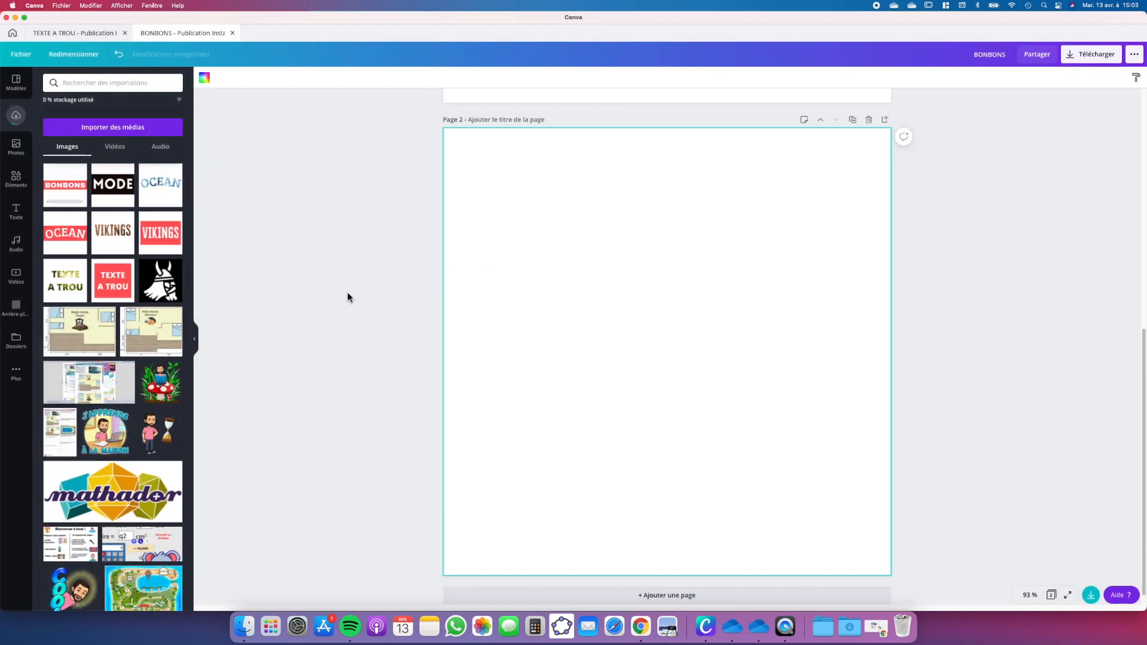
left_click(64, 194)
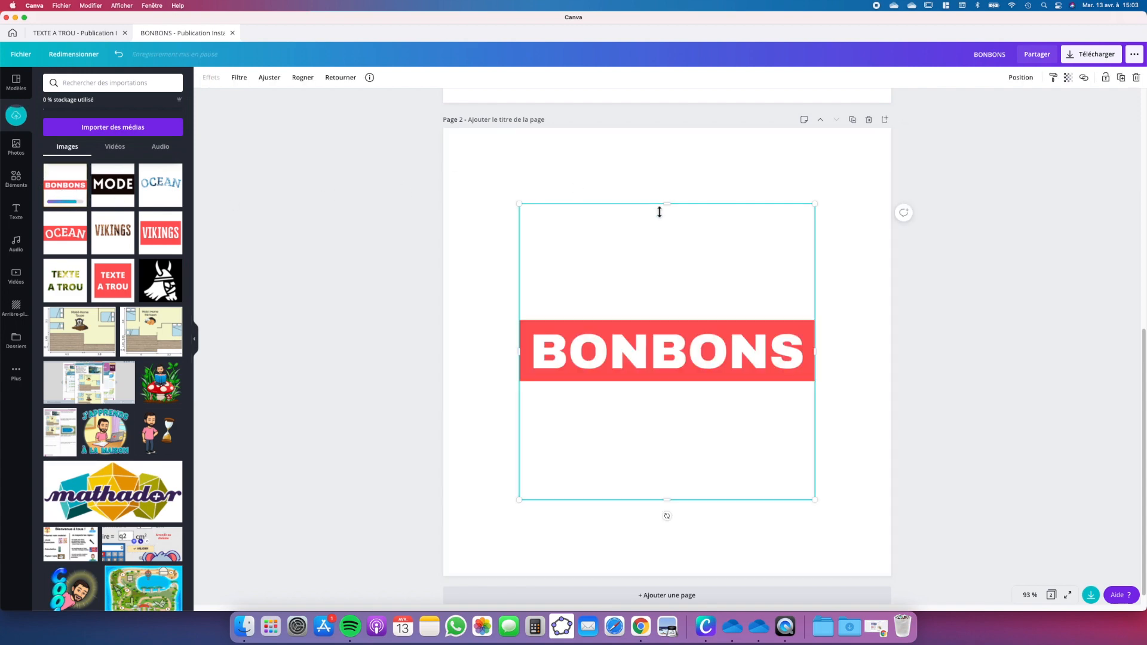
- Crop the BONBONS image close to its red band and remove its background with the background remover effect
left_click_drag(667, 204, 667, 318)
left_click_drag(668, 503, 667, 389)
left_click(214, 78)
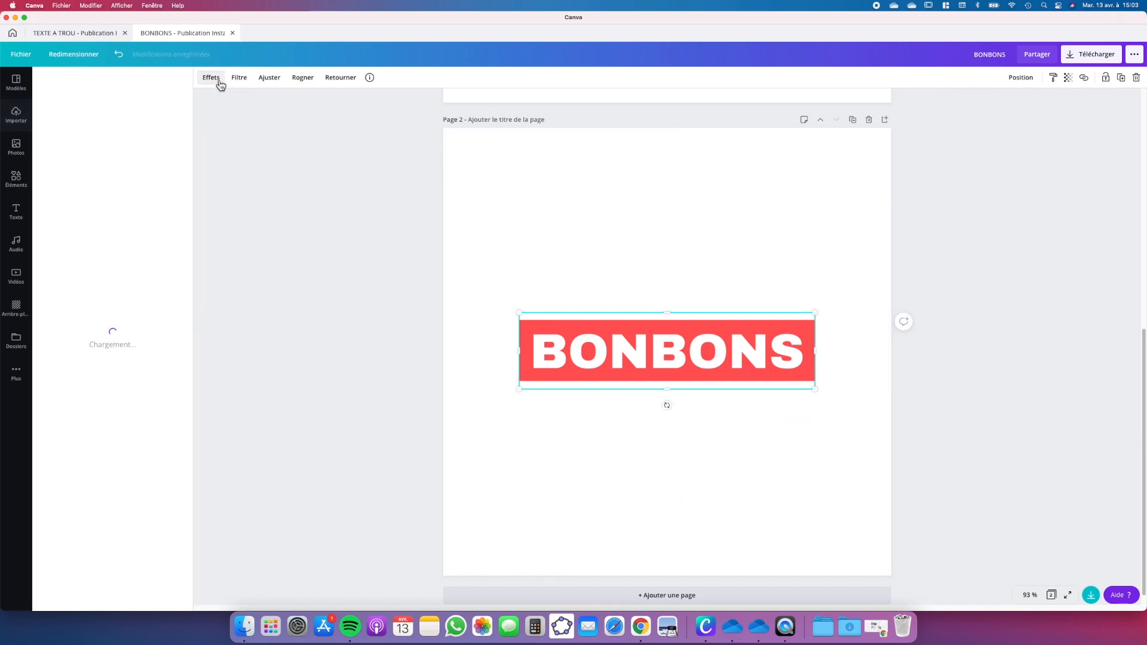
left_click(107, 115)
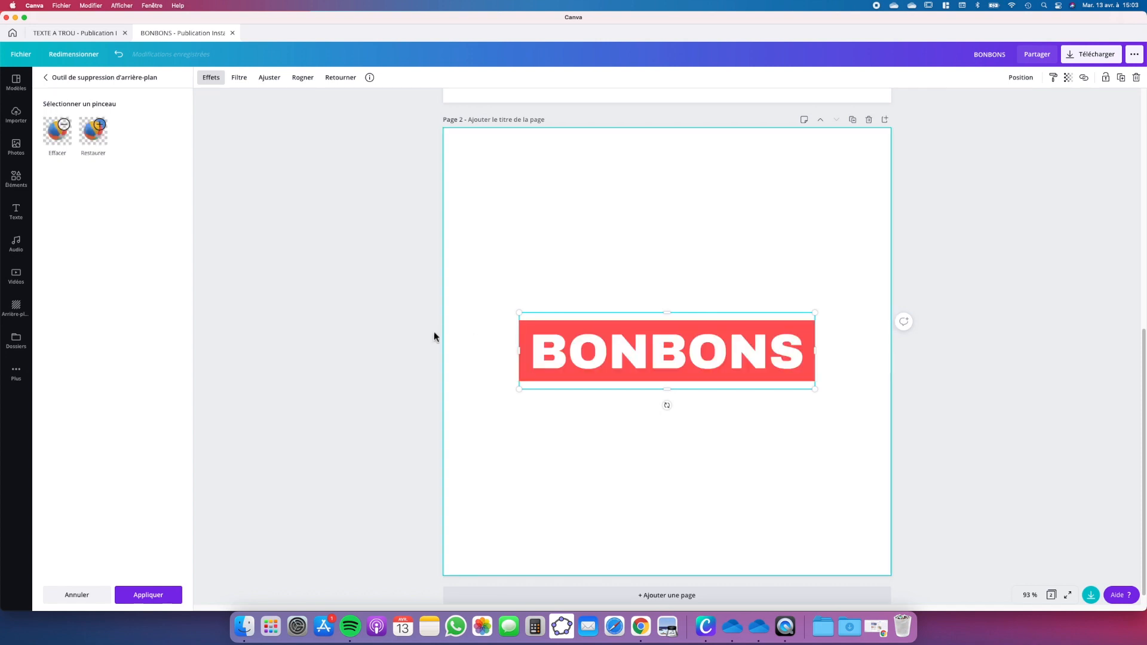
- Test the cut-out letters with a light orange background on page 2, and set the background back to white
left_click(485, 158)
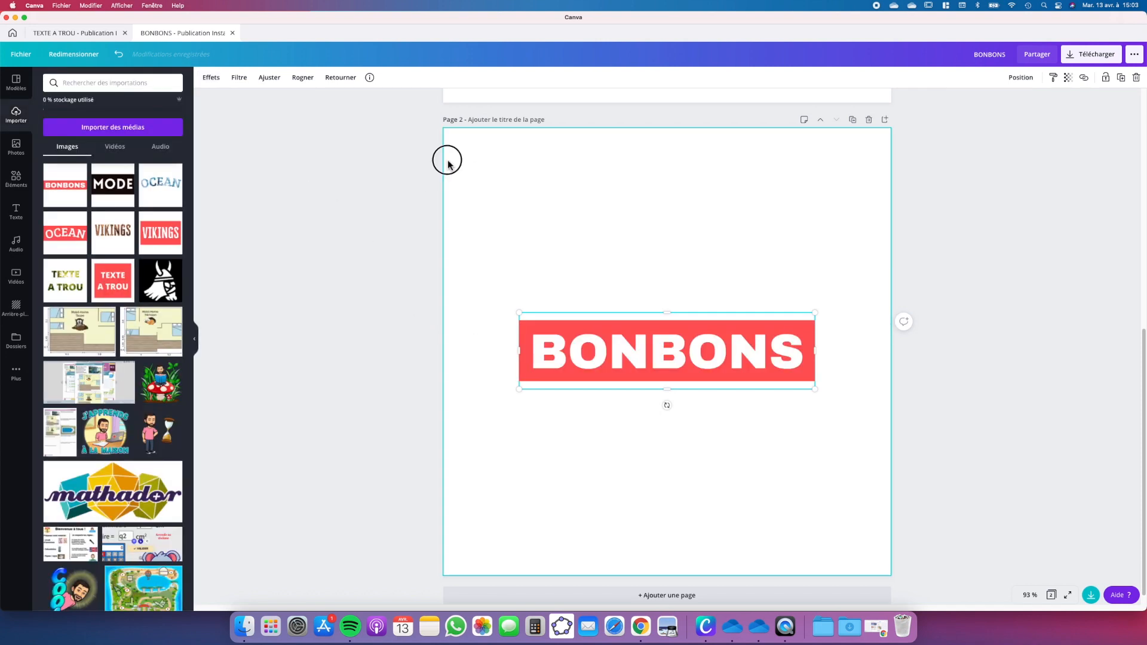
left_click(204, 79)
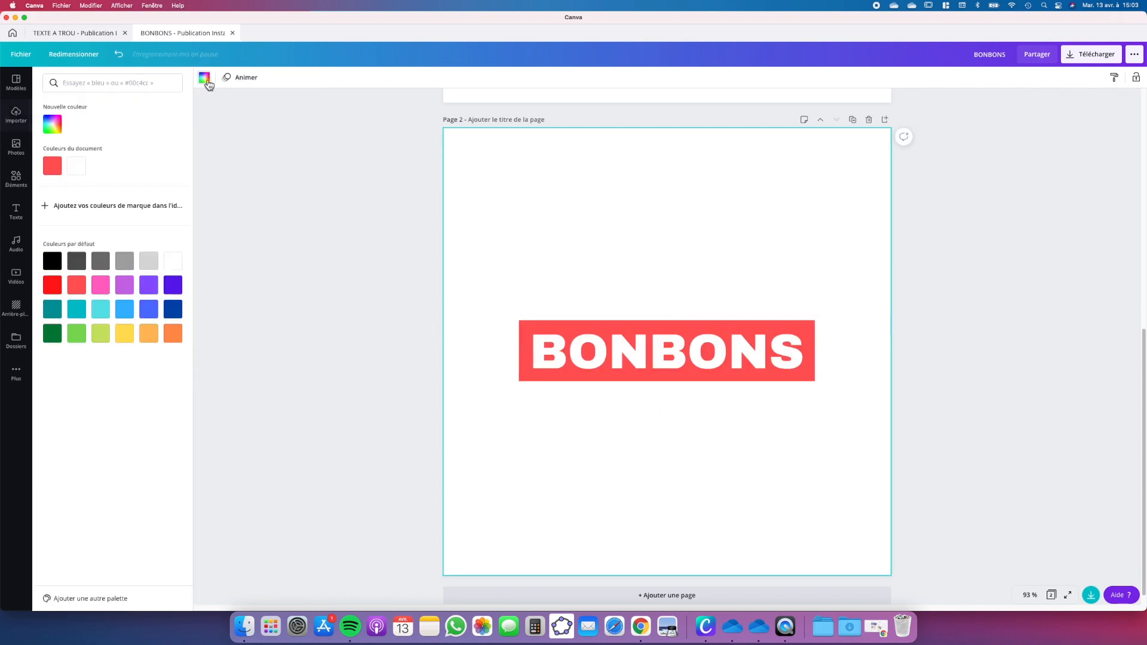
left_click(149, 334)
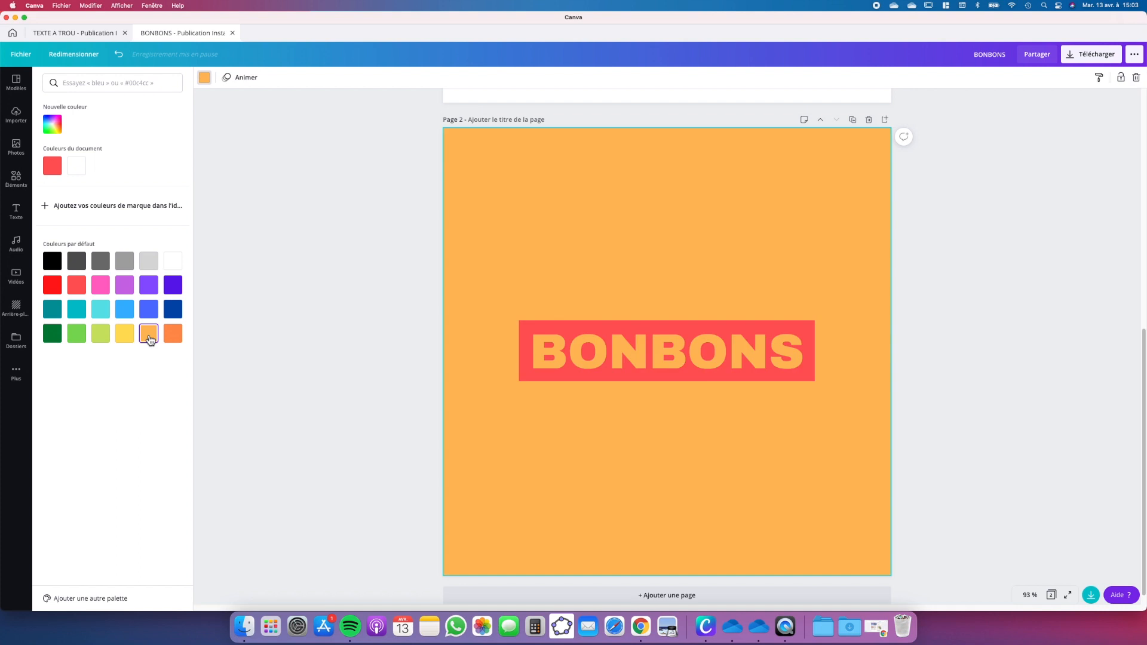
left_click(176, 262)
left_click(353, 244)
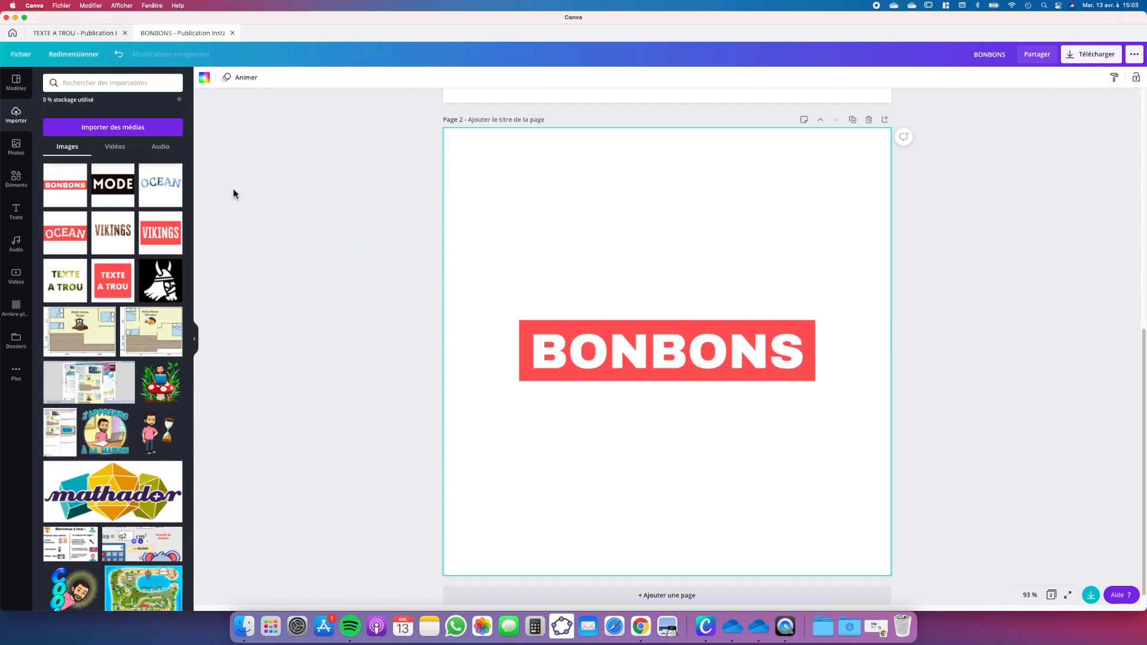
- Search the photos for "bonbon" and place the photo of colourful candies and swirled lollipops on page 2
left_click(16, 147)
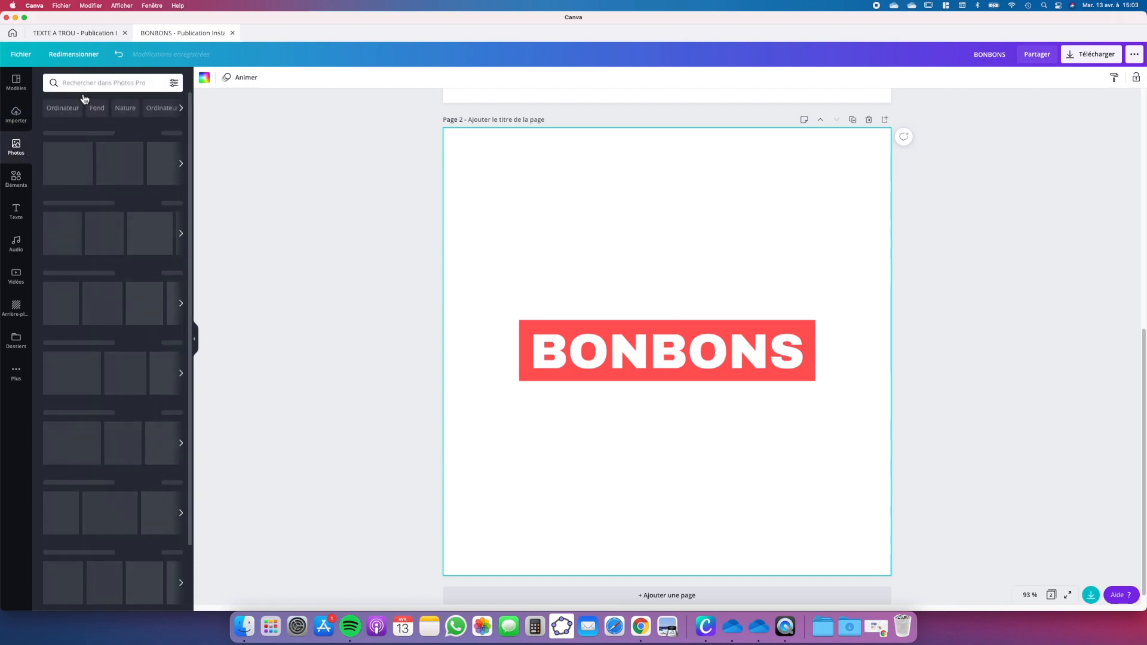
left_click(88, 82)
type("bonbon")
key("Return")
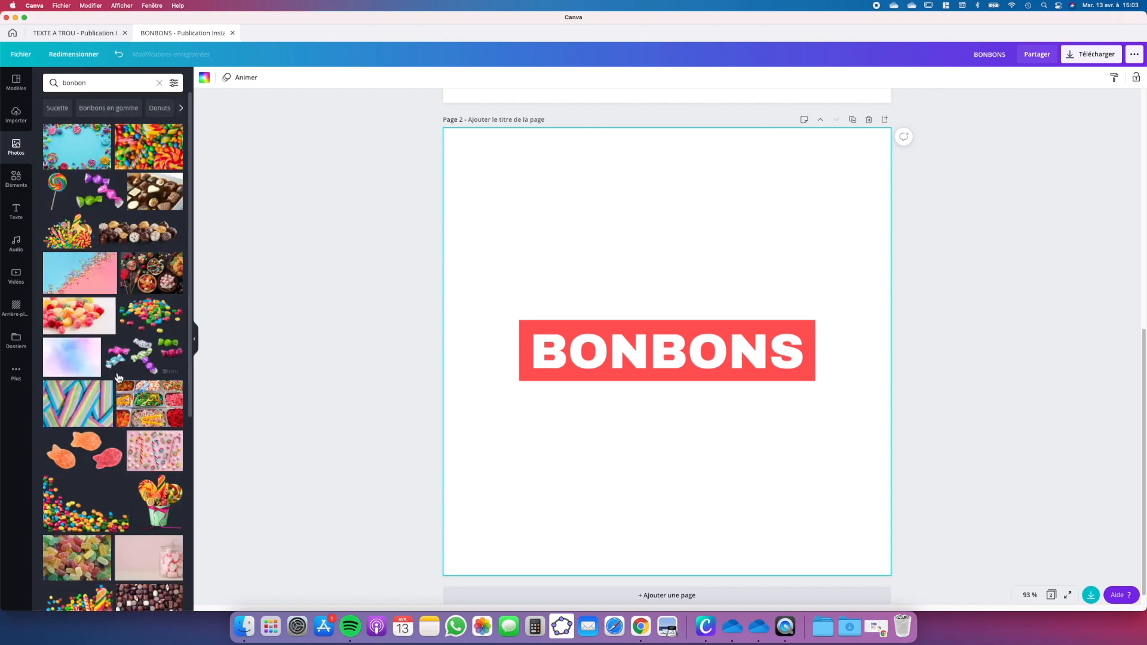
left_click(162, 158)
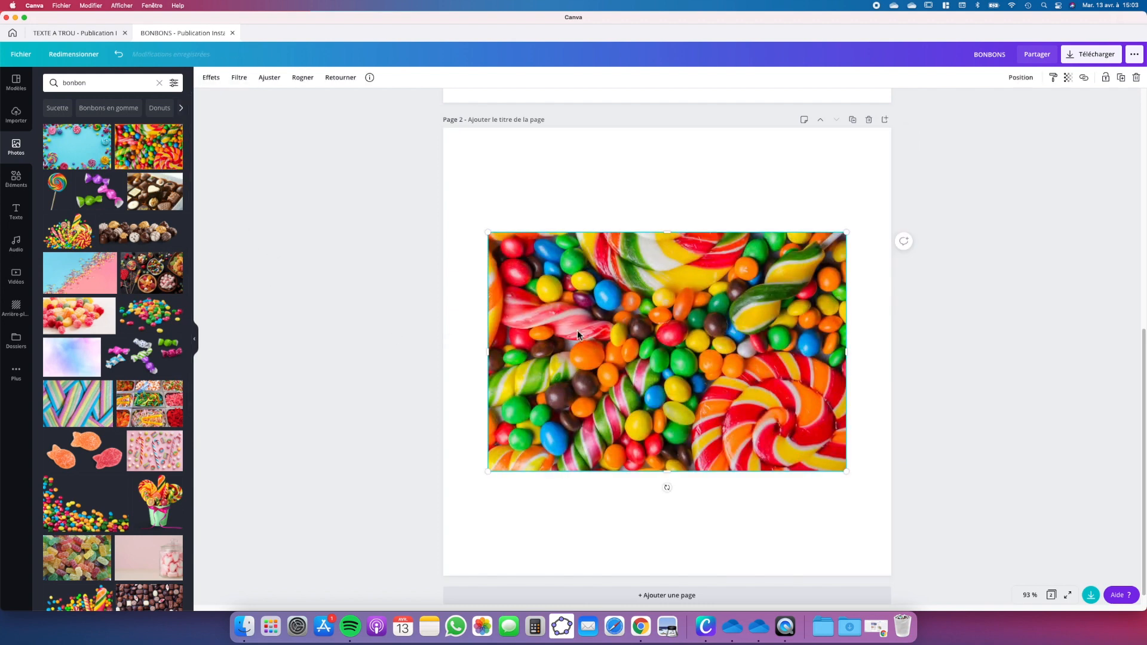
- Send the candy photo behind the BONBONS image and enlarge it past both side edges of the page
left_click(1020, 78)
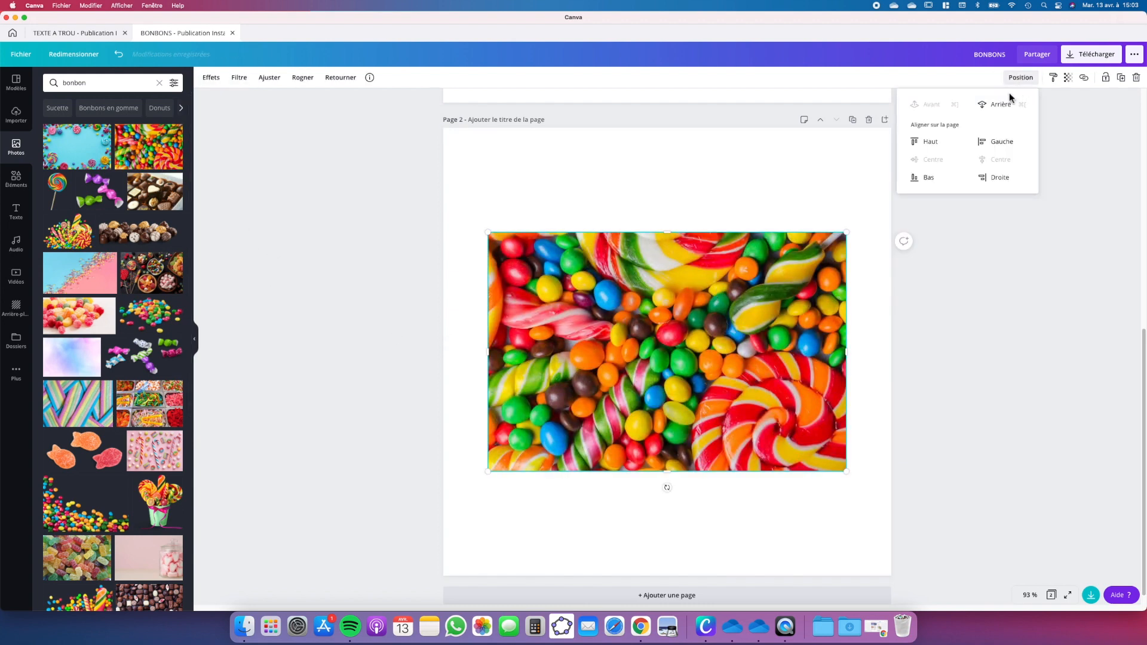
left_click(1001, 105)
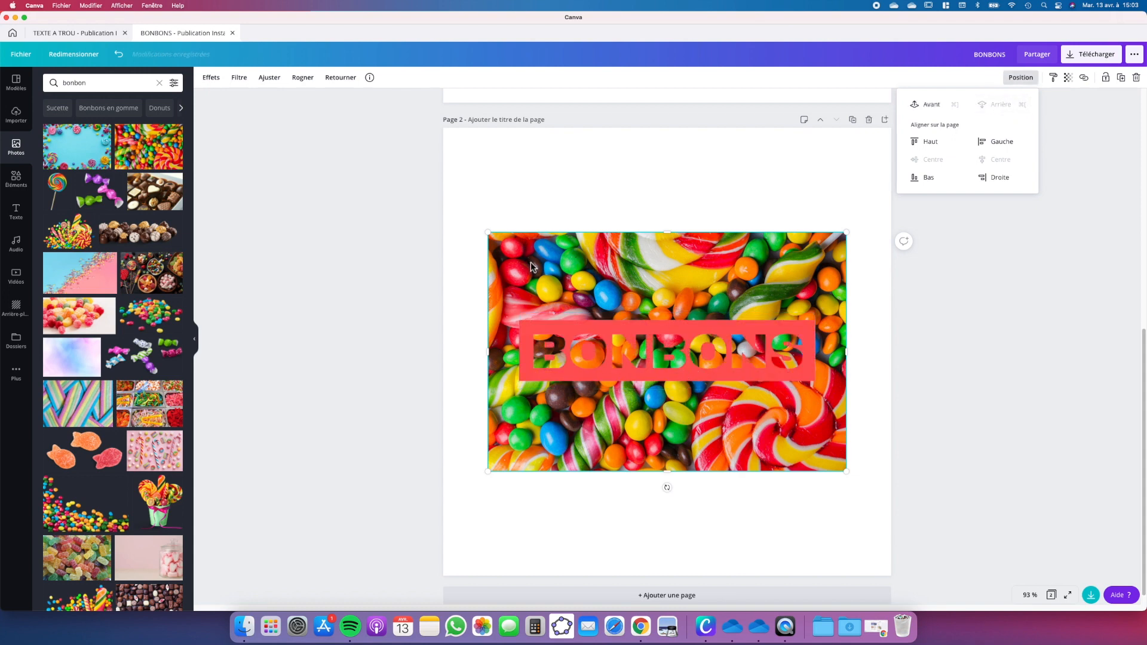
left_click_drag(489, 237, 420, 187)
left_click_drag(846, 471, 946, 537)
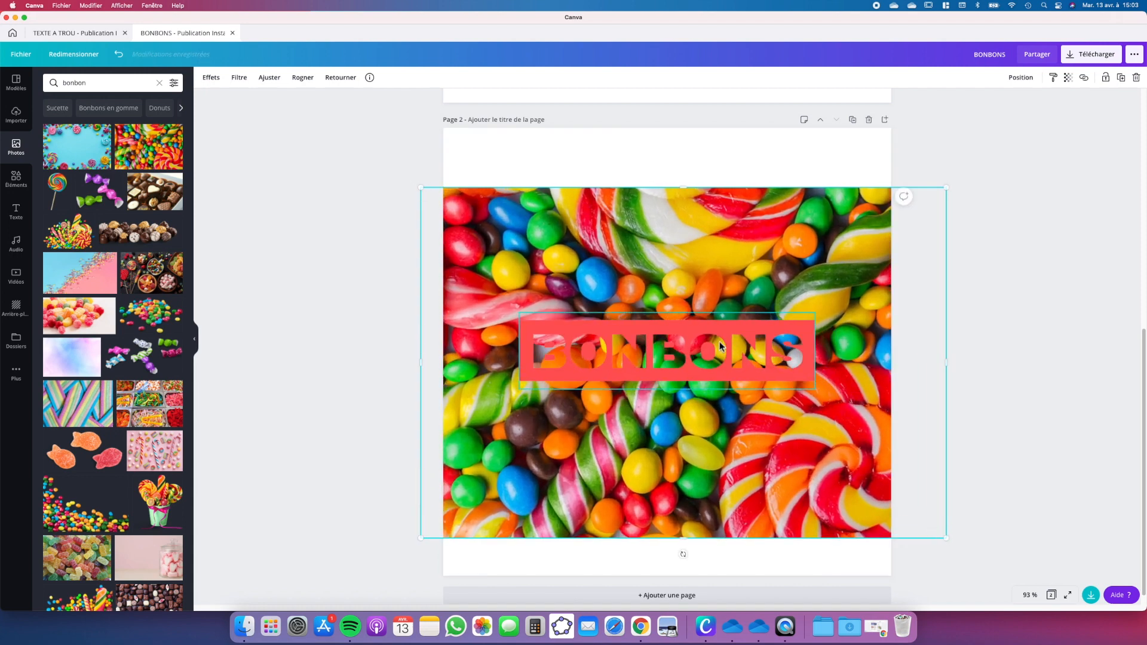
- Enlarge the BONBONS image to the full page width and shift the candy photo behind it slightly to adjust what fills the letters
left_click(707, 325)
left_click_drag(519, 315, 446, 272)
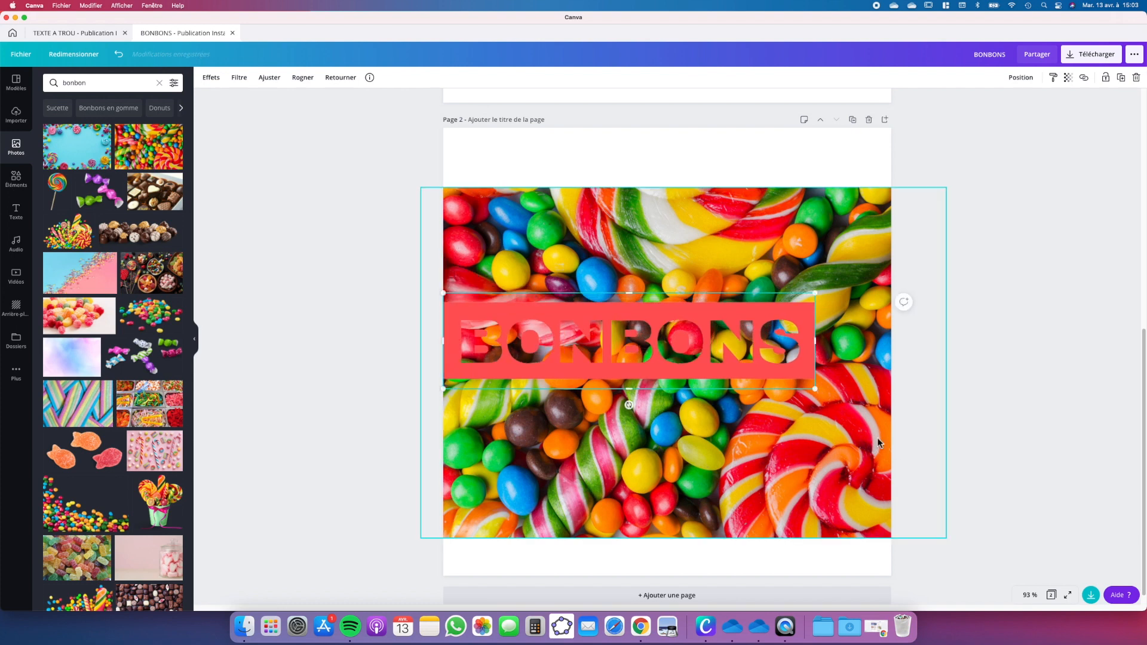
left_click_drag(814, 389, 890, 410)
left_click_drag(677, 325, 679, 336)
mouse_move(696, 241)
left_mouse_down()
mouse_move(672, 249)
mouse_move(709, 243)
mouse_move(681, 235)
mouse_move(703, 248)
left_mouse_up()
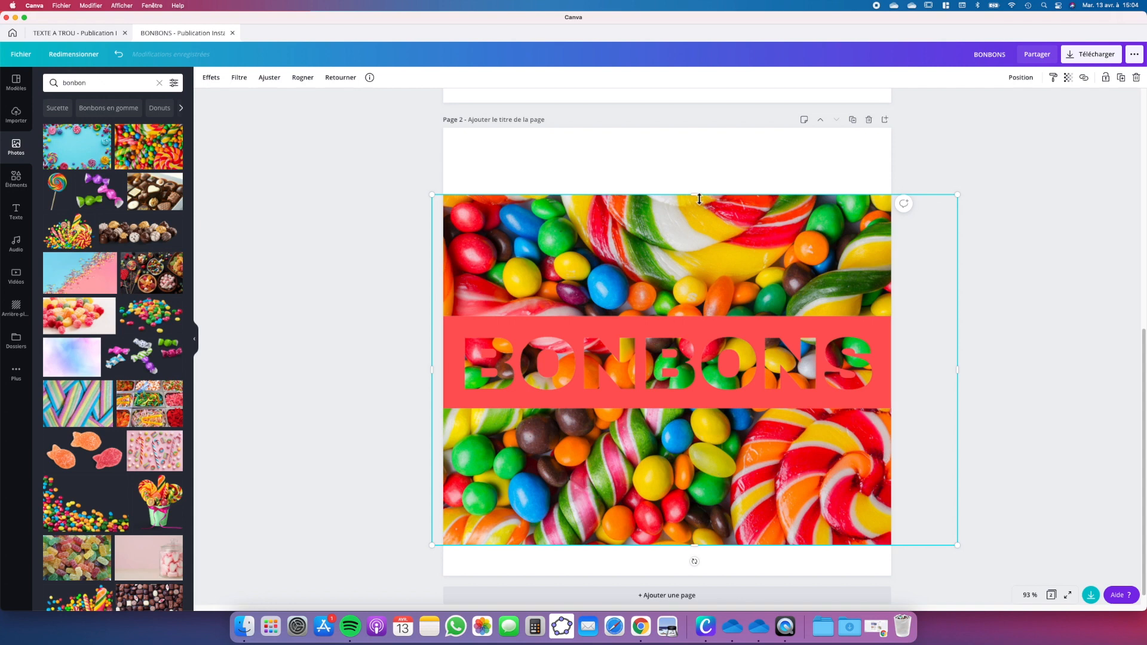
- Crop the candy photo on all four sides so it stays hidden behind the red BONBONS band
left_click_drag(696, 197, 694, 323)
left_click_drag(695, 544, 696, 403)
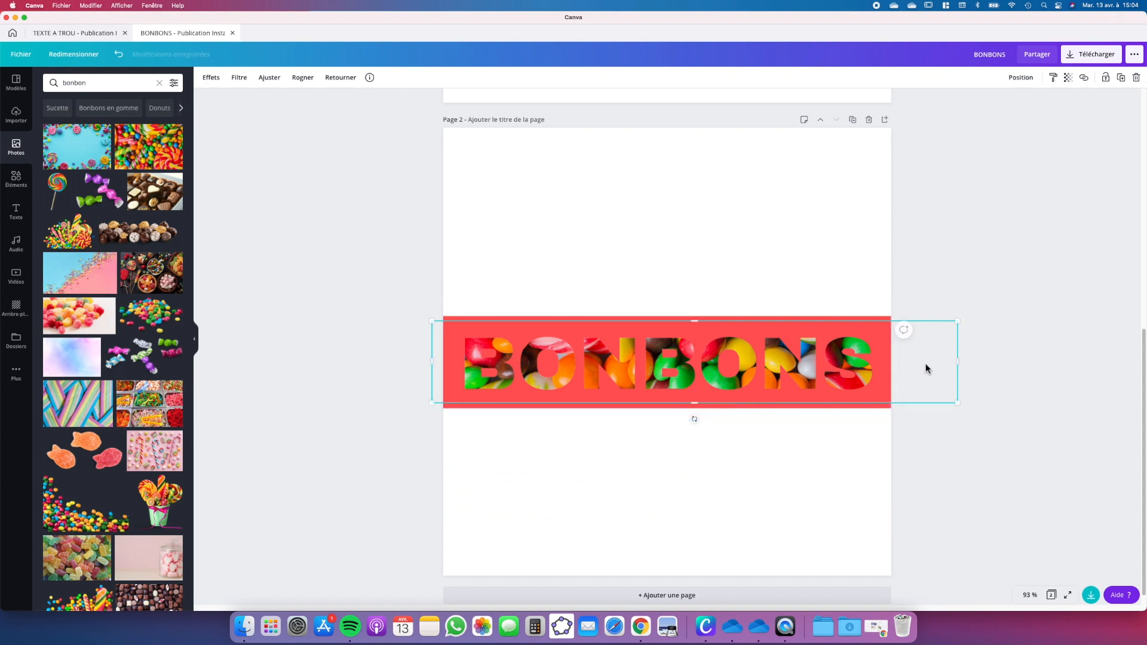
left_click_drag(961, 362, 882, 365)
left_click_drag(434, 364, 445, 362)
left_click(384, 346)
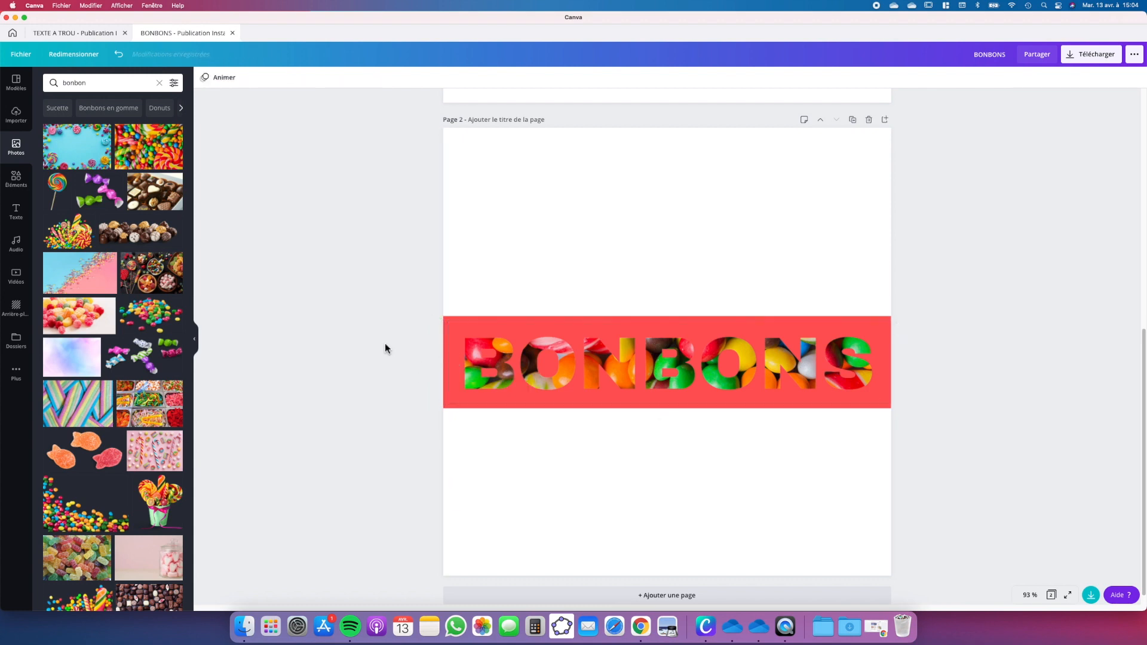
- Set the brightness and contrast of the red BONBONS band to 100 to turn it white
left_click(453, 335)
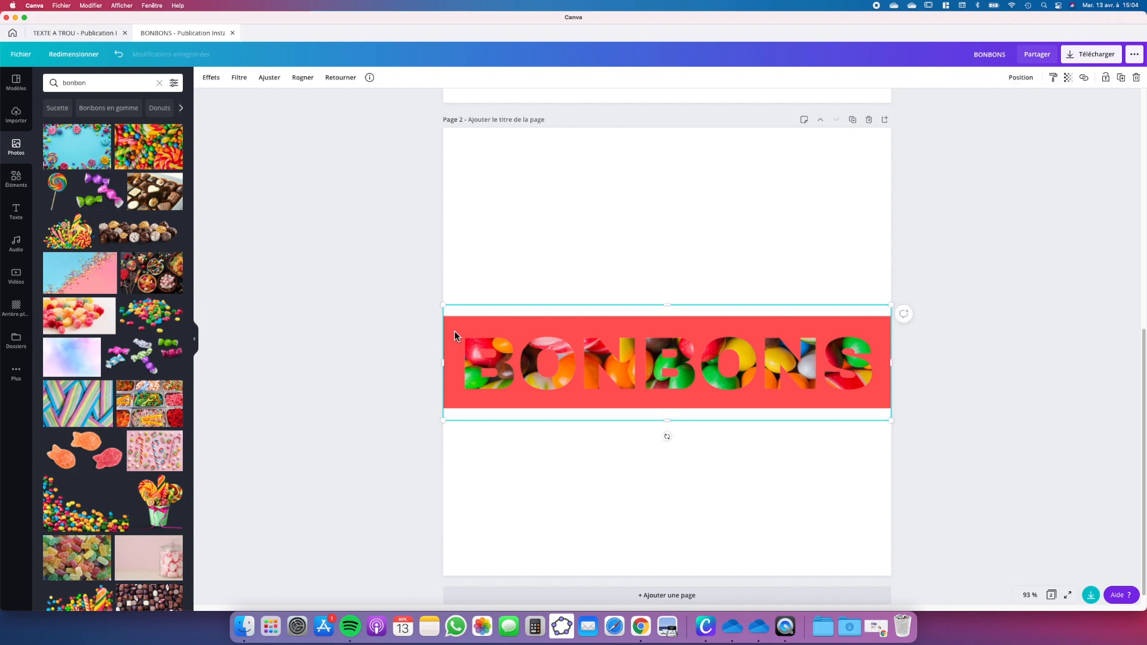
left_click(274, 87)
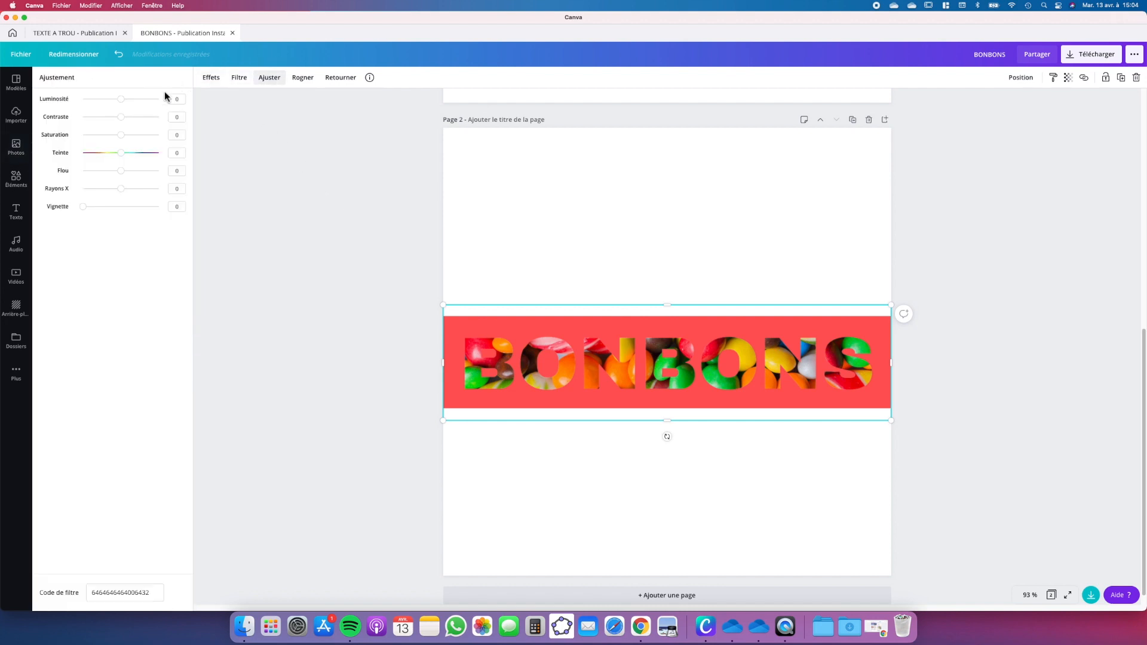
left_click_drag(122, 100, 177, 127)
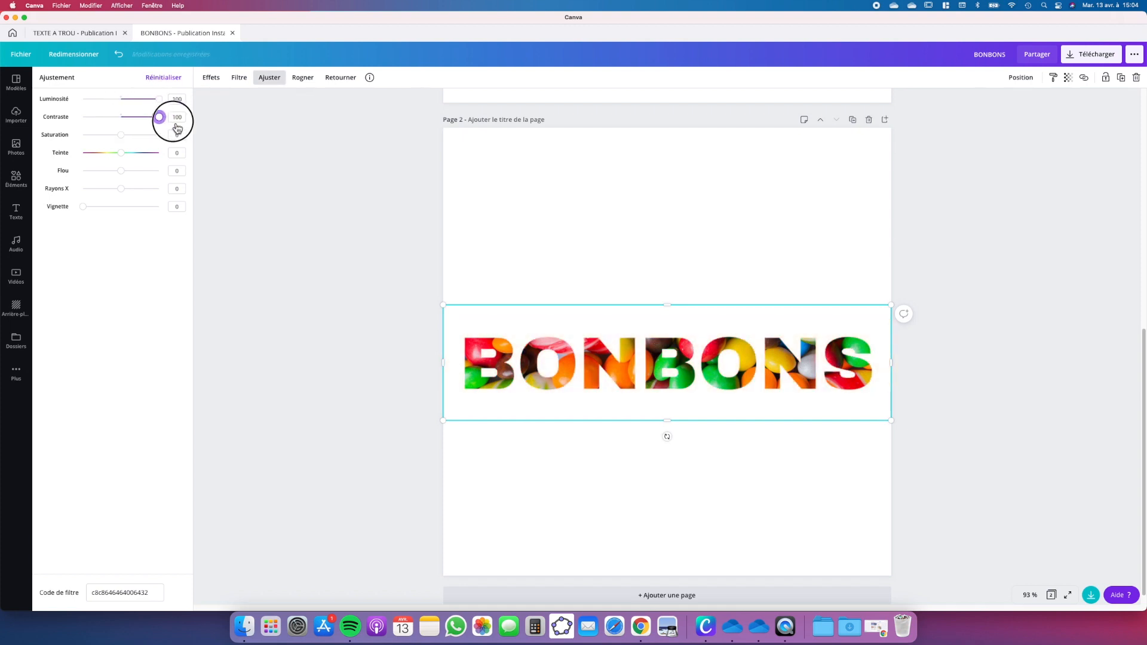
left_click(317, 200)
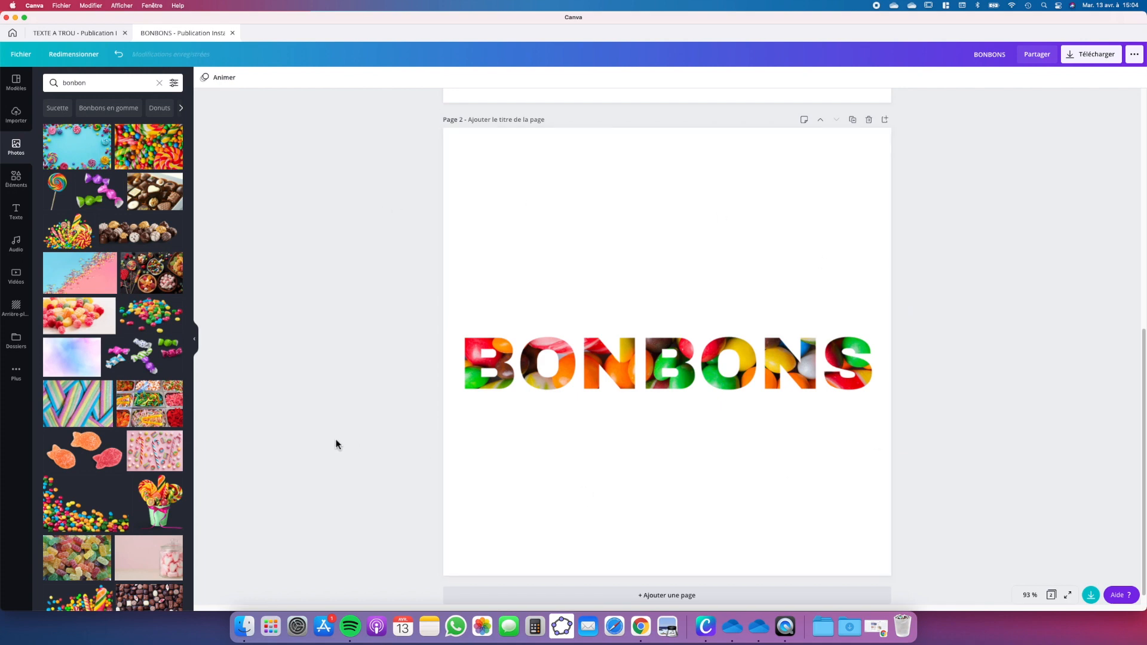
- Download only page 2 as a PNG, save it to the Bureau folder as BONBONS2.png, and return to editing
left_click(1090, 54)
left_click(1030, 226)
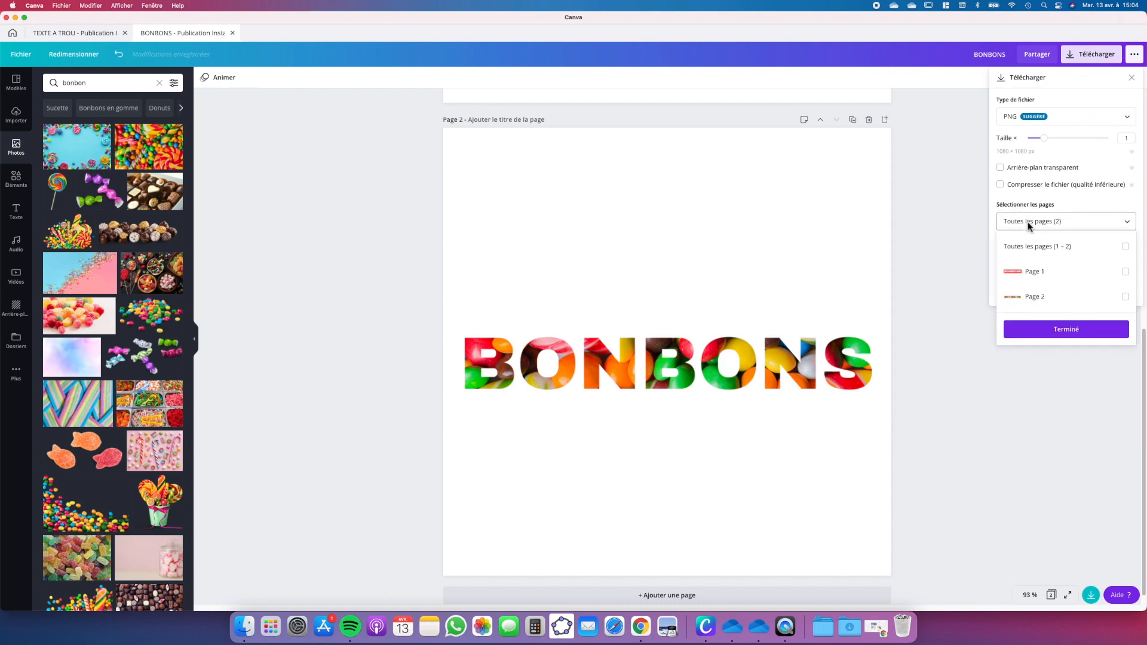
left_click(1035, 302)
left_click(1037, 331)
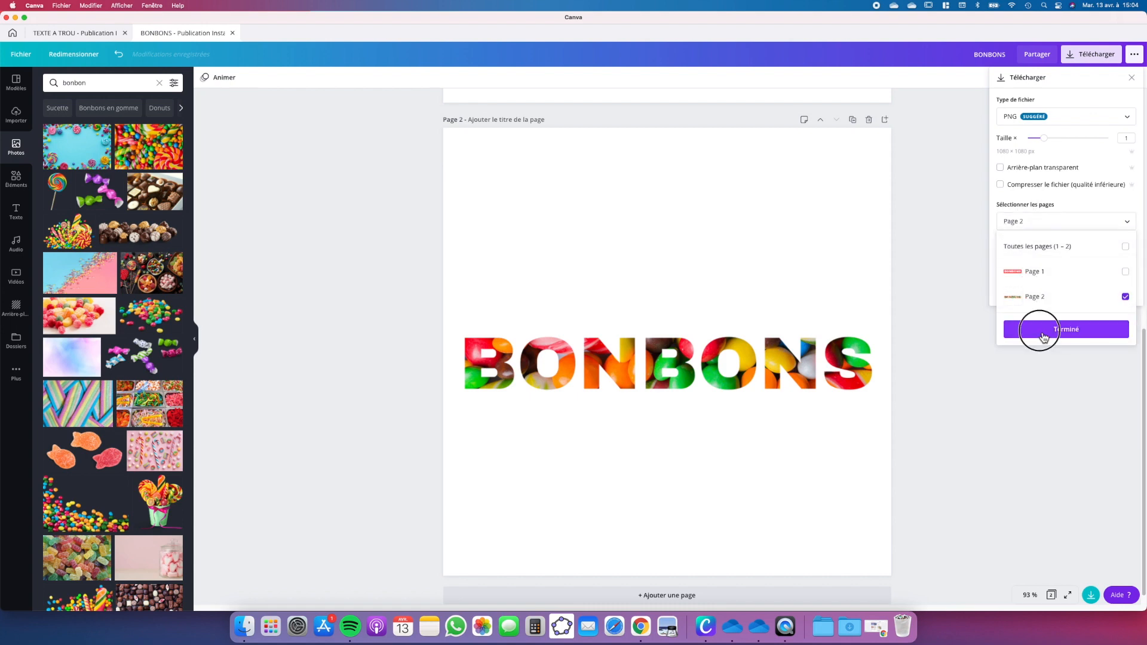
left_click(1033, 291)
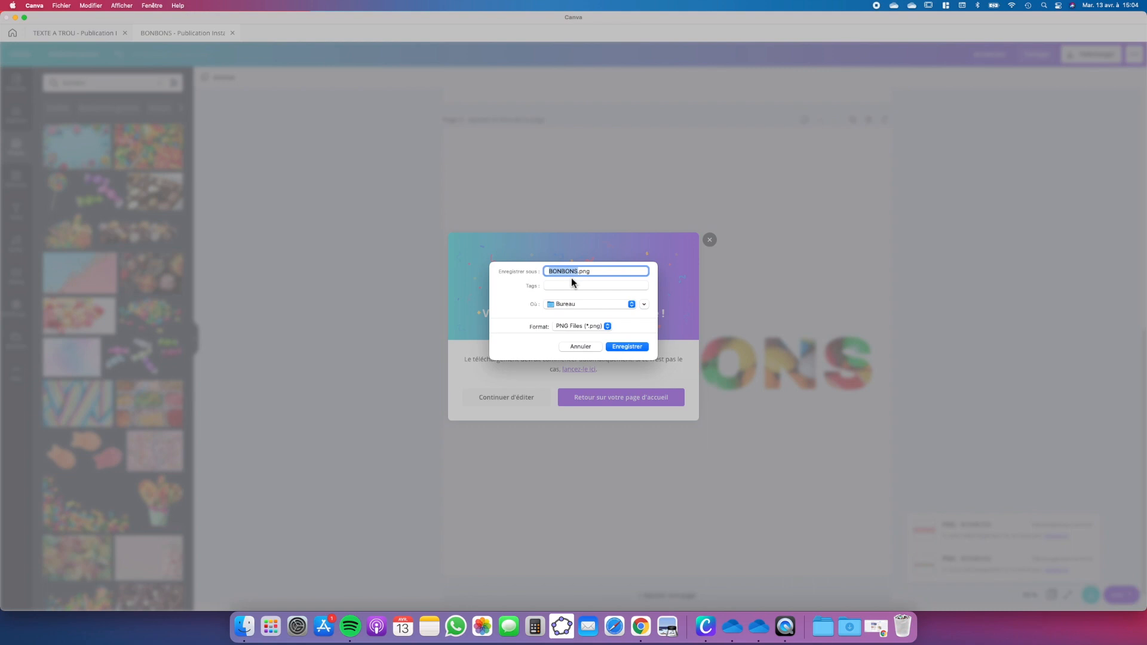
left_click(635, 348)
left_click(610, 361)
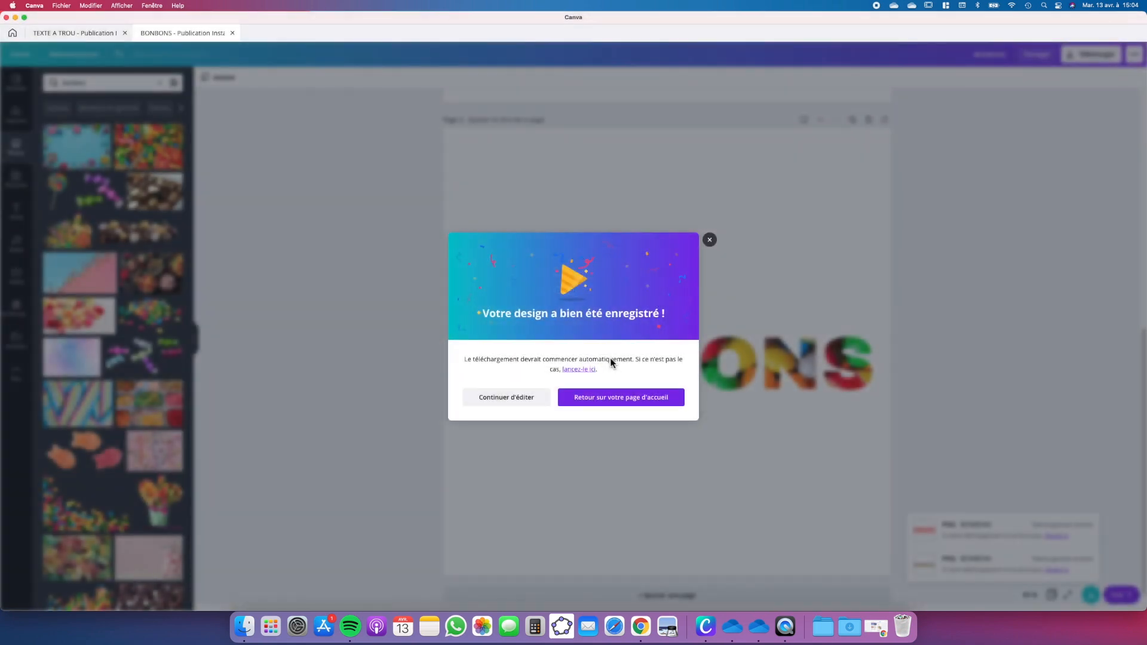
left_click(513, 403)
- Add a third page, upload BONBONS2.png from the Bureau folder, and place the image on the new page
left_click(675, 597)
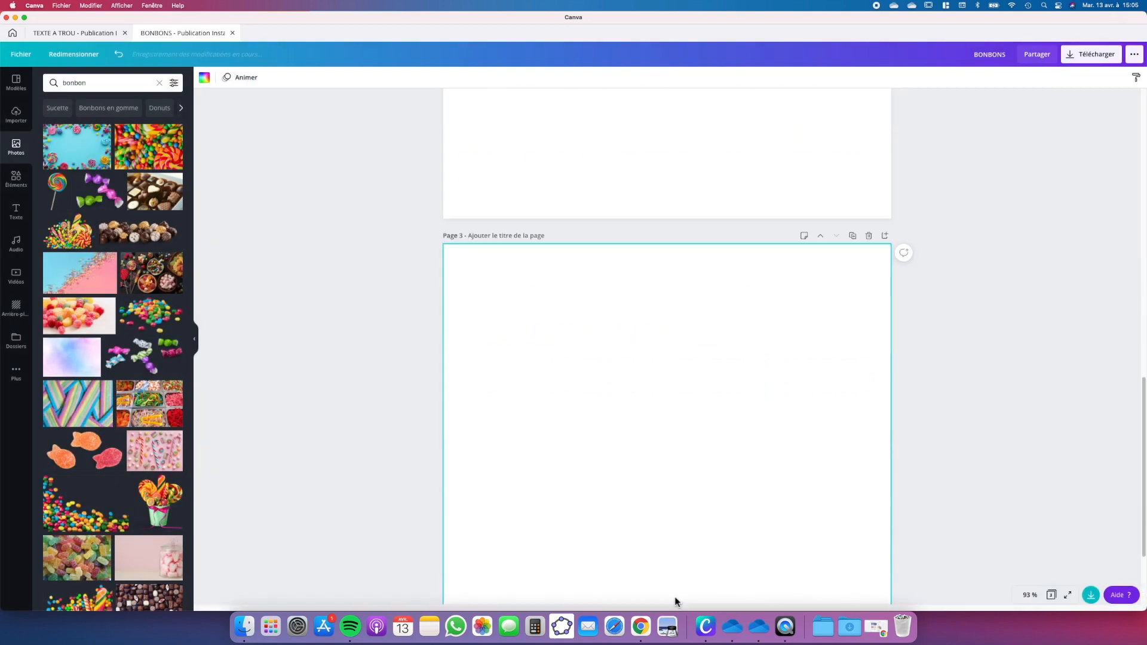
left_click(16, 114)
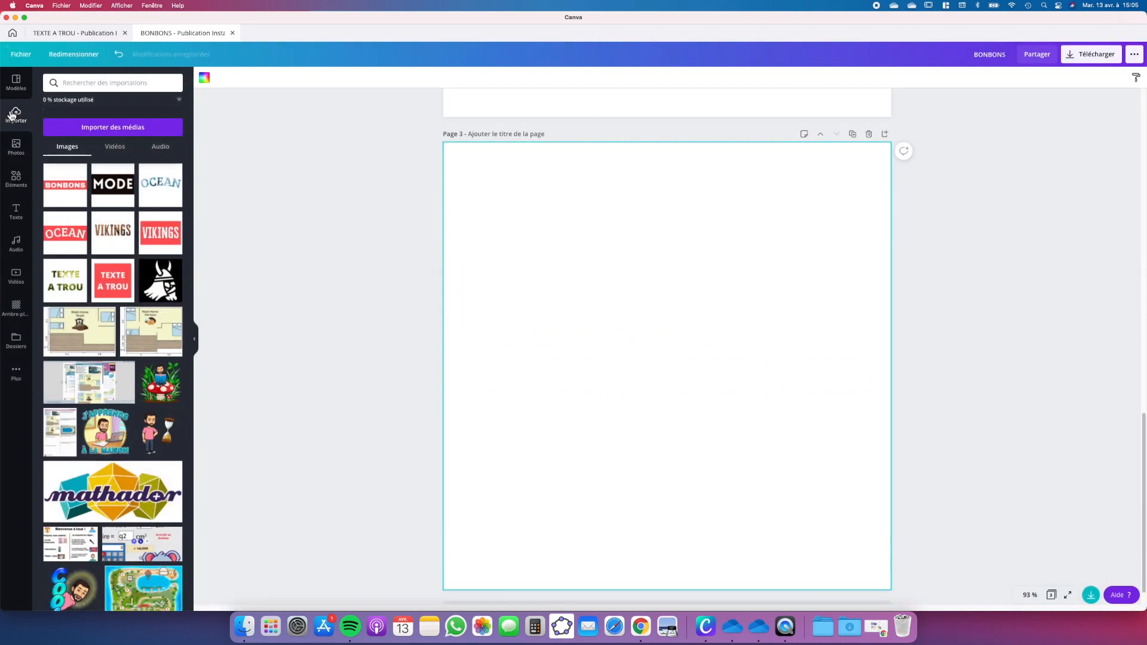
left_click(101, 130)
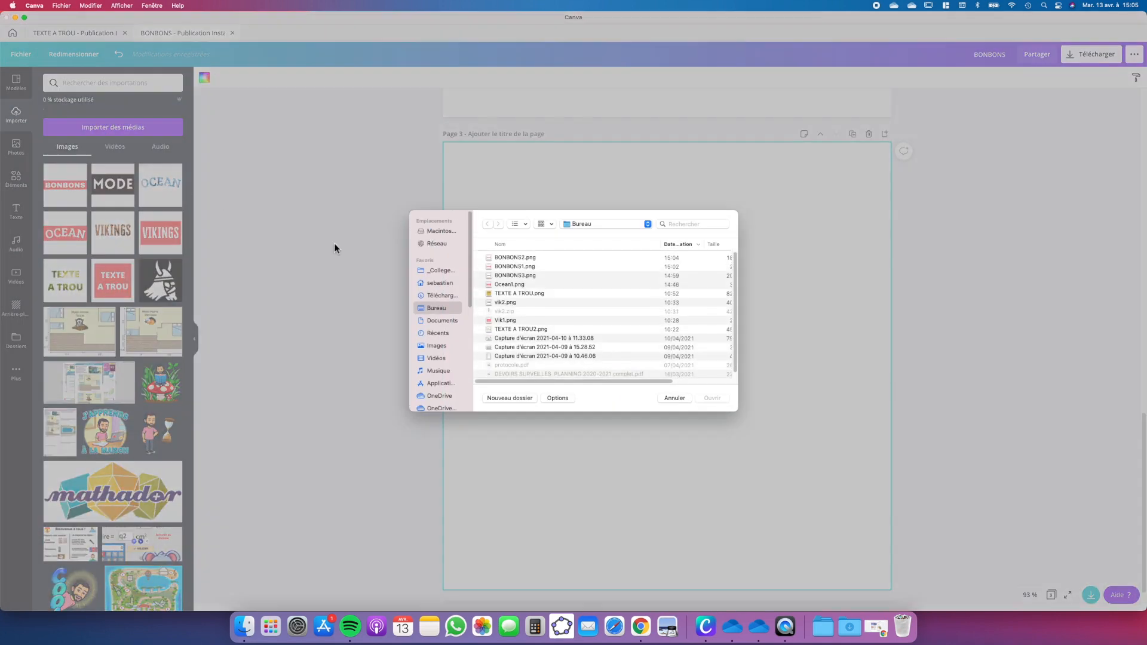
double_click(493, 258)
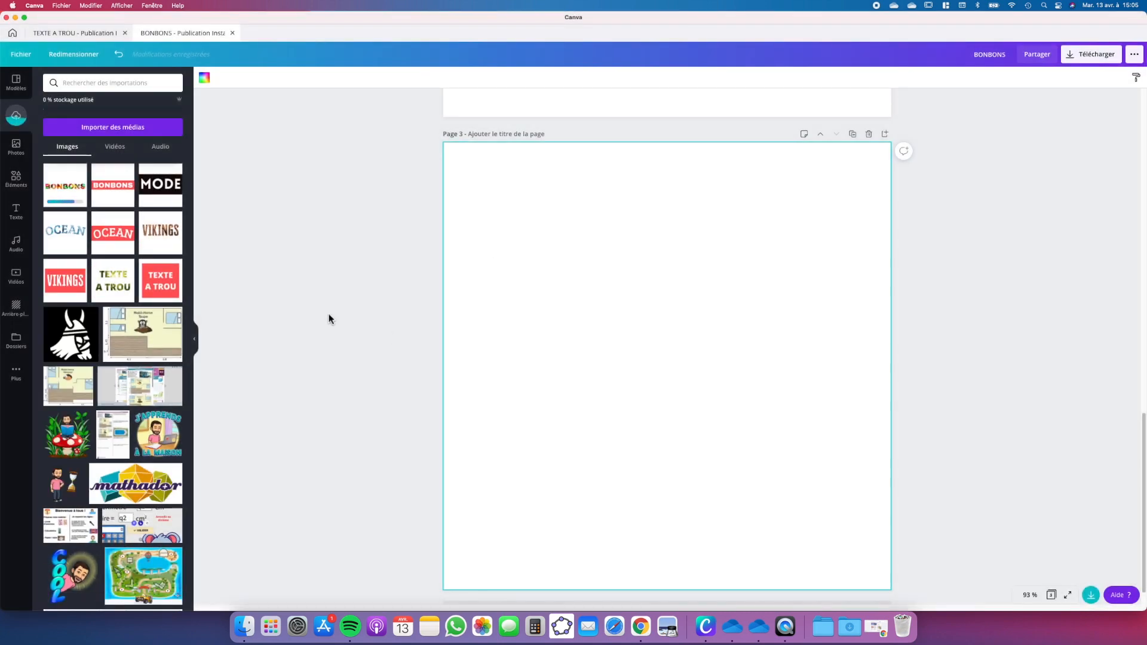
left_click(67, 193)
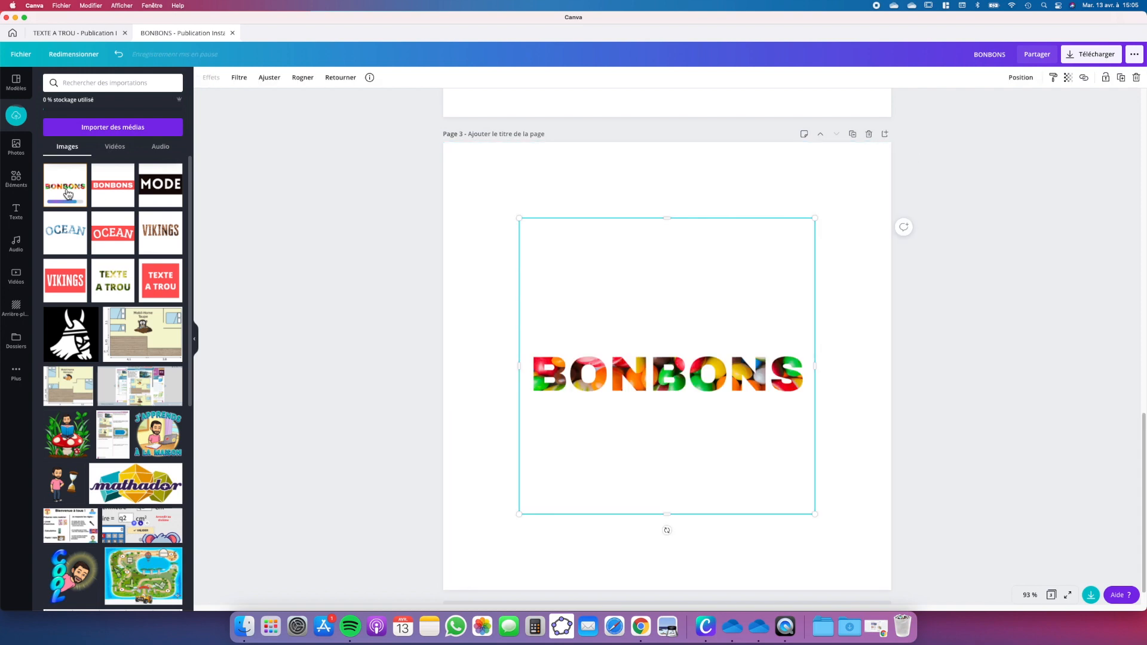
- Test the candy-filled image against a light orange background on page 3, and set the background back to white
left_click(456, 168)
left_click(205, 78)
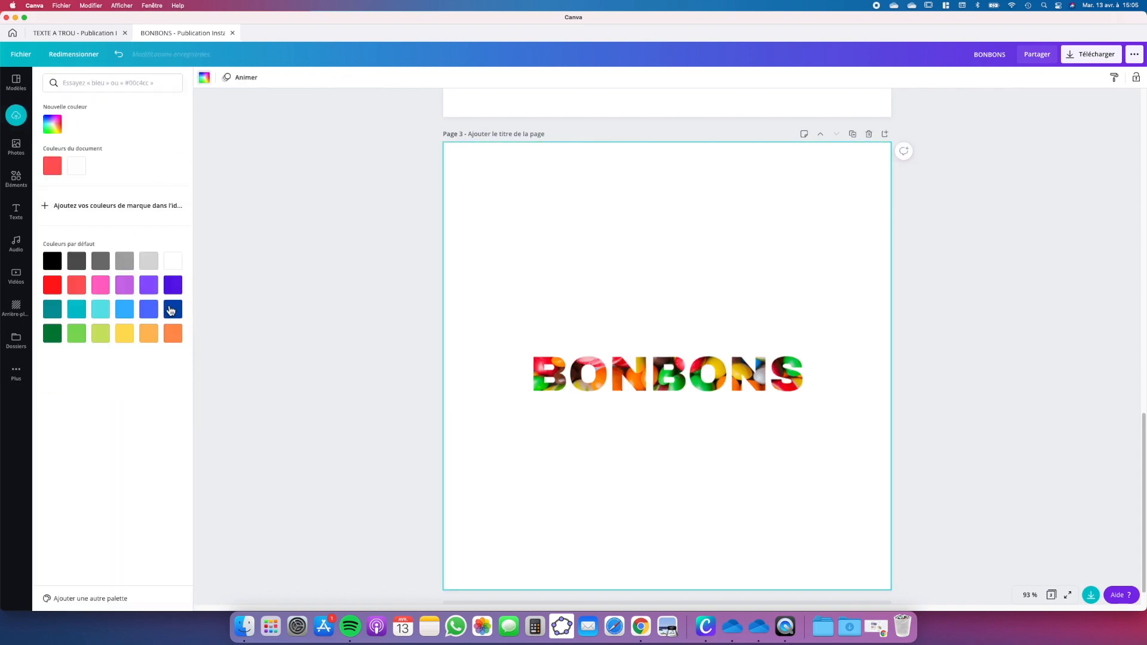
left_click(152, 335)
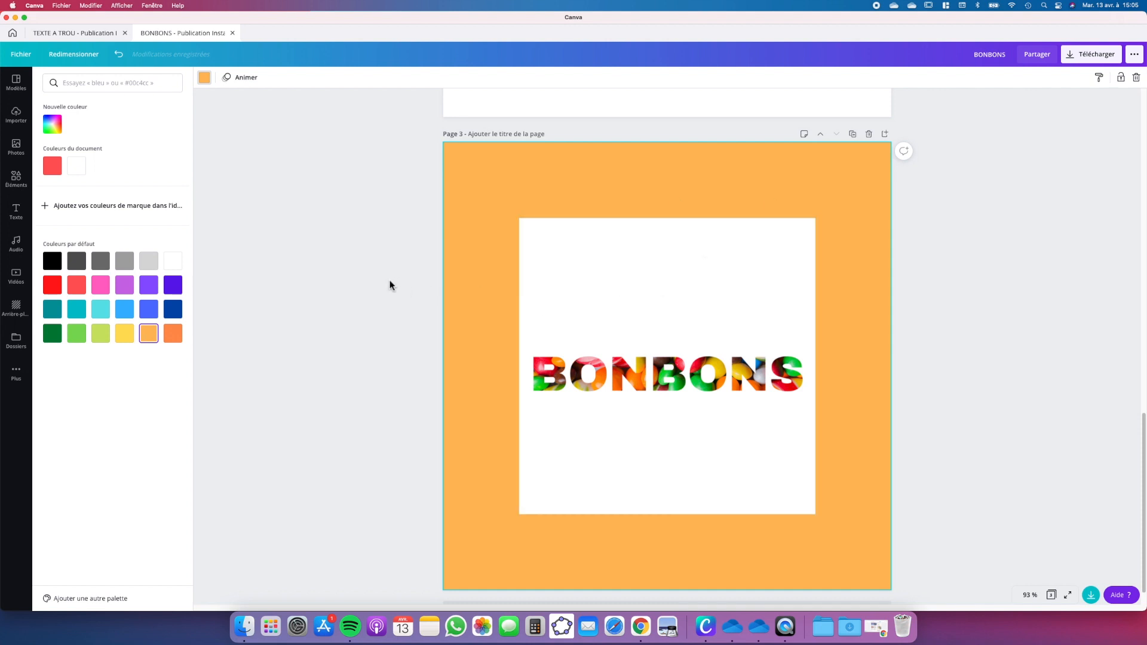
left_click(84, 172)
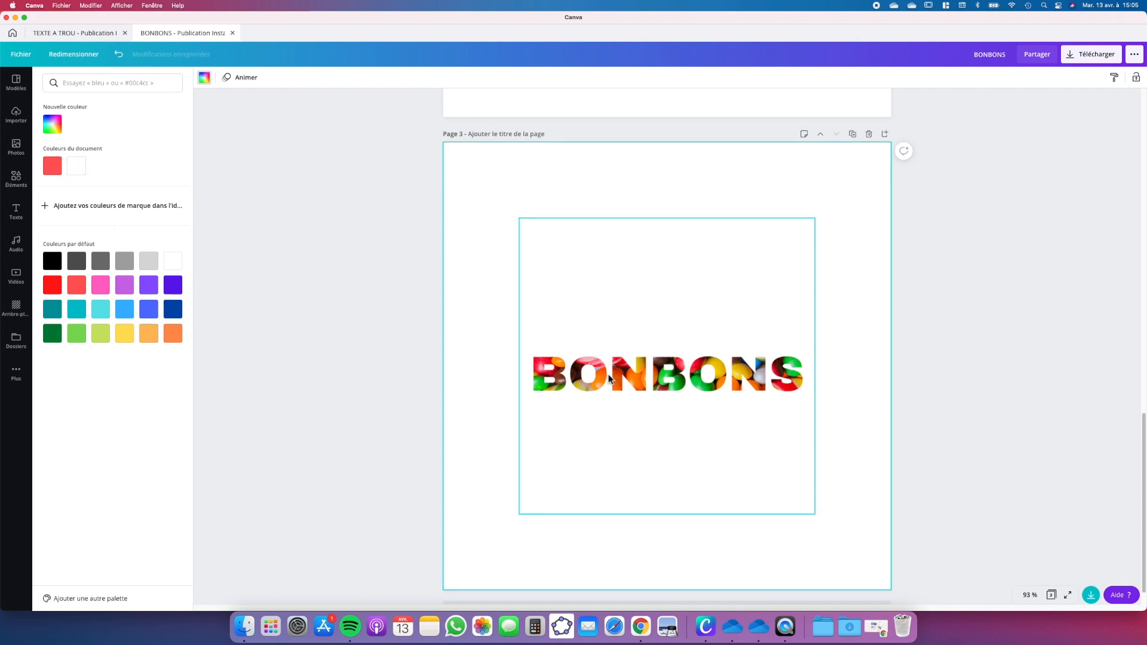
- Remove the background of the BONBONS image on page 3 with the background remover effect and crop it close to the letters
left_click(607, 371)
left_click(212, 79)
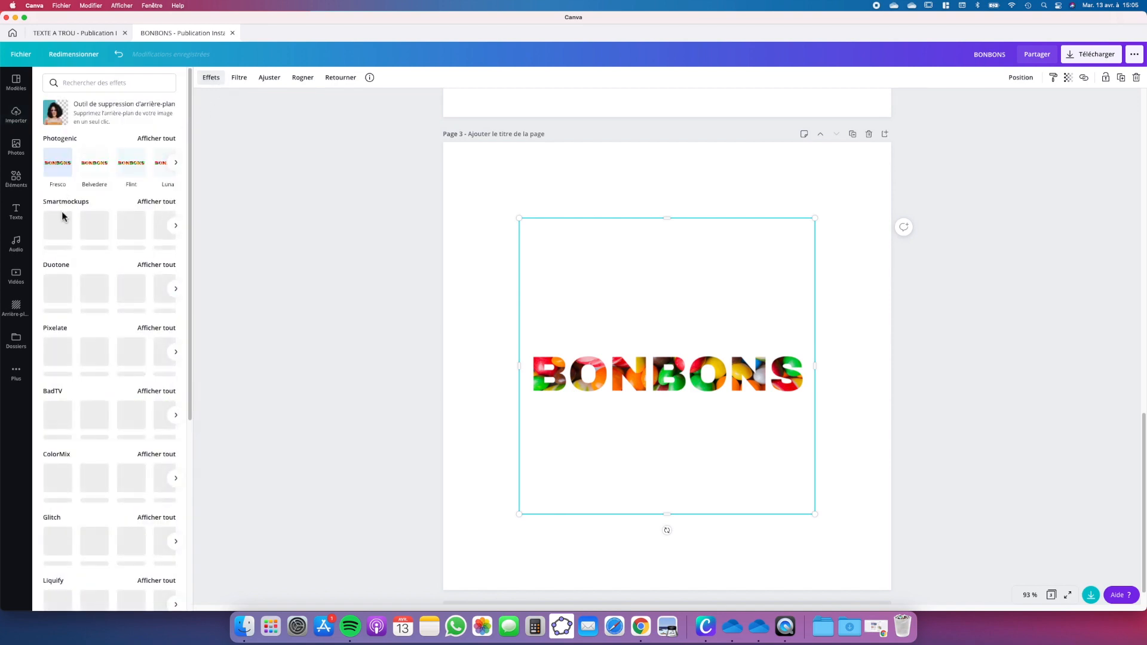
left_click(105, 117)
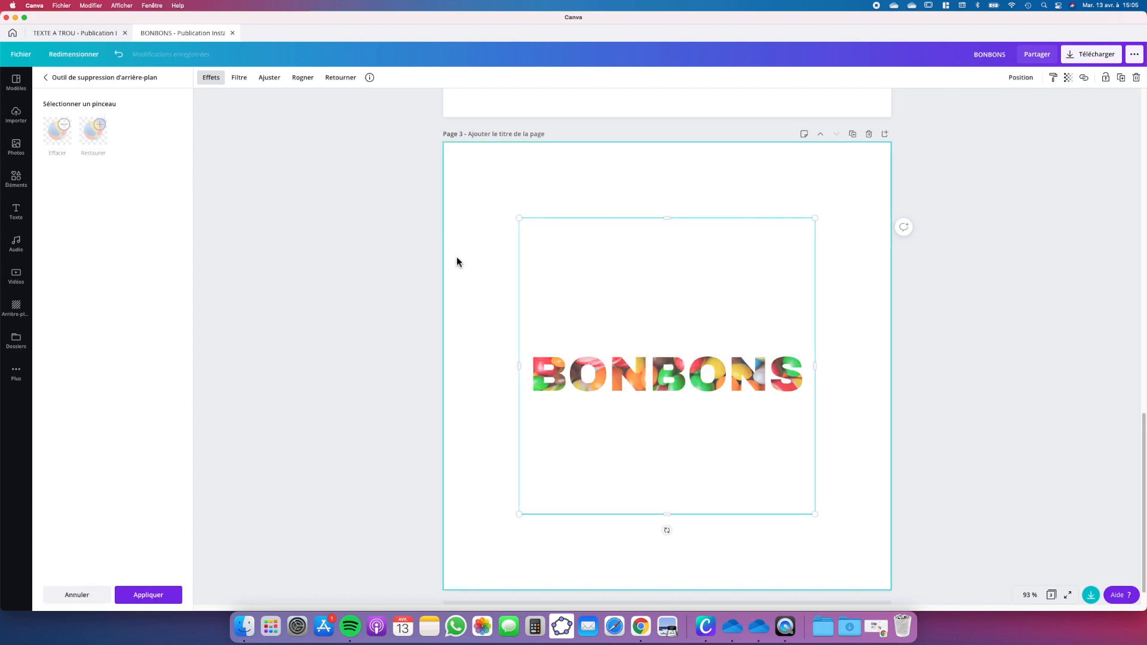
left_click_drag(664, 224, 668, 346)
left_click_drag(668, 514, 669, 400)
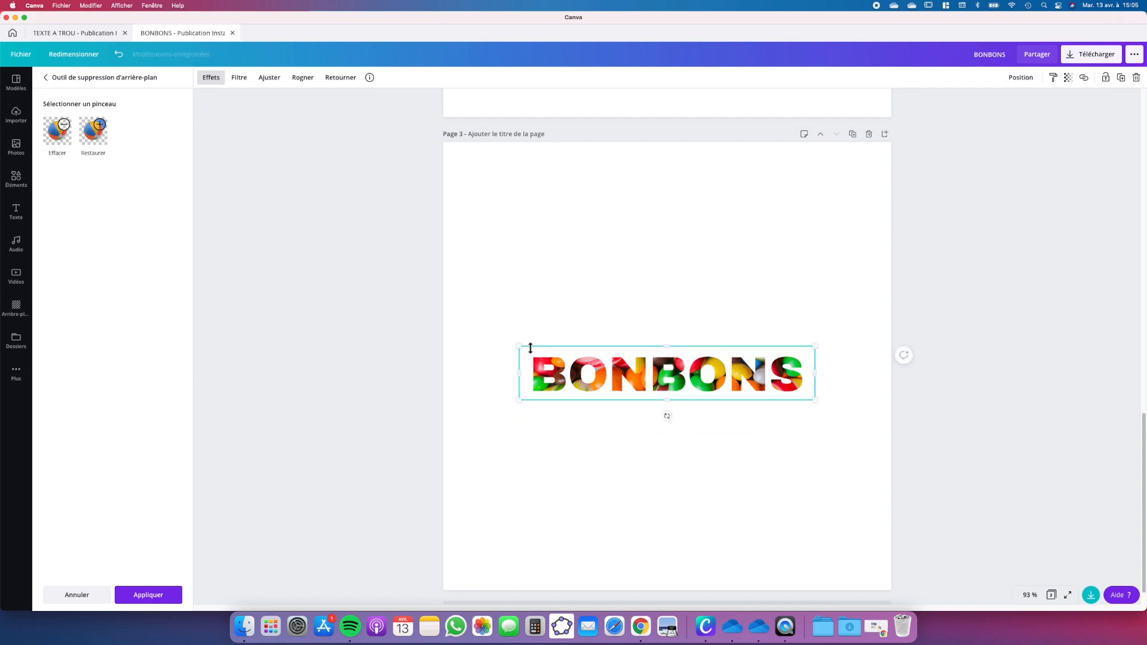
- Enlarge the cropped BONBONS image to the full width of page 3 and centre it vertically on the page
left_click_drag(523, 348, 444, 289)
left_click_drag(814, 335, 888, 298)
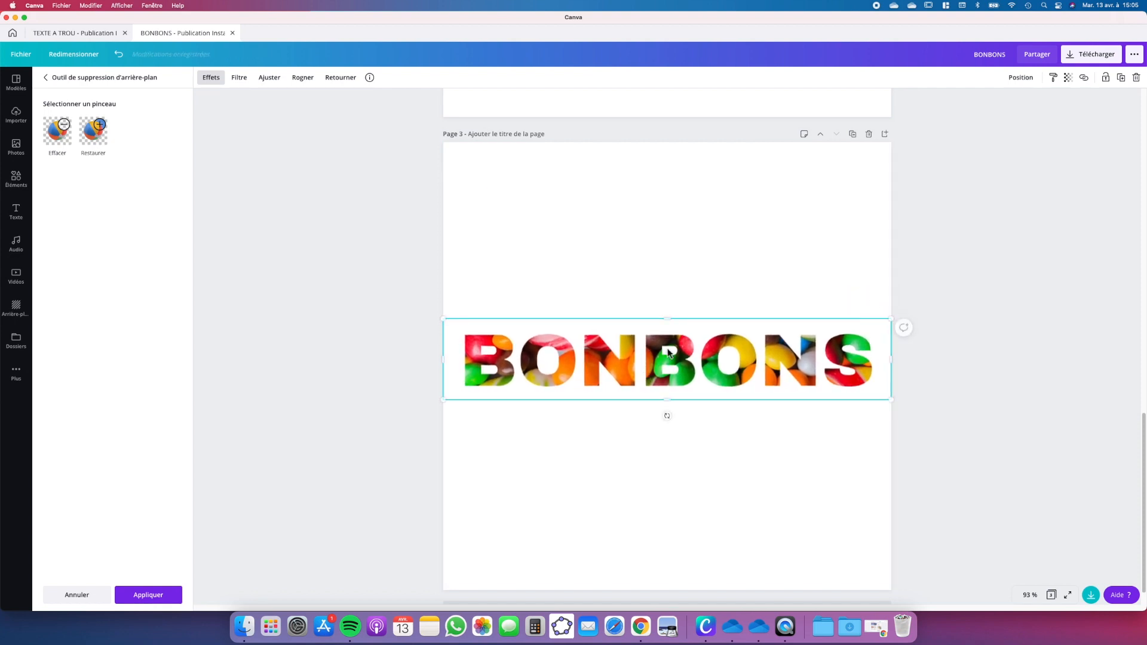
left_click(1019, 84)
left_click(935, 162)
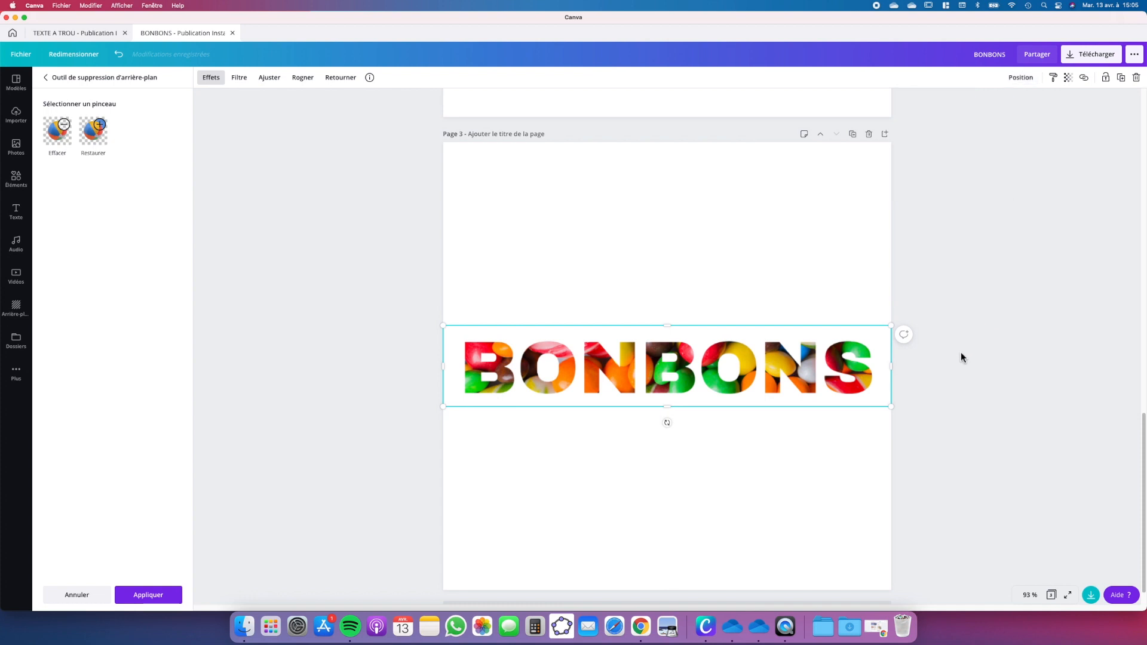
left_click(1020, 409)
left_click(992, 429)
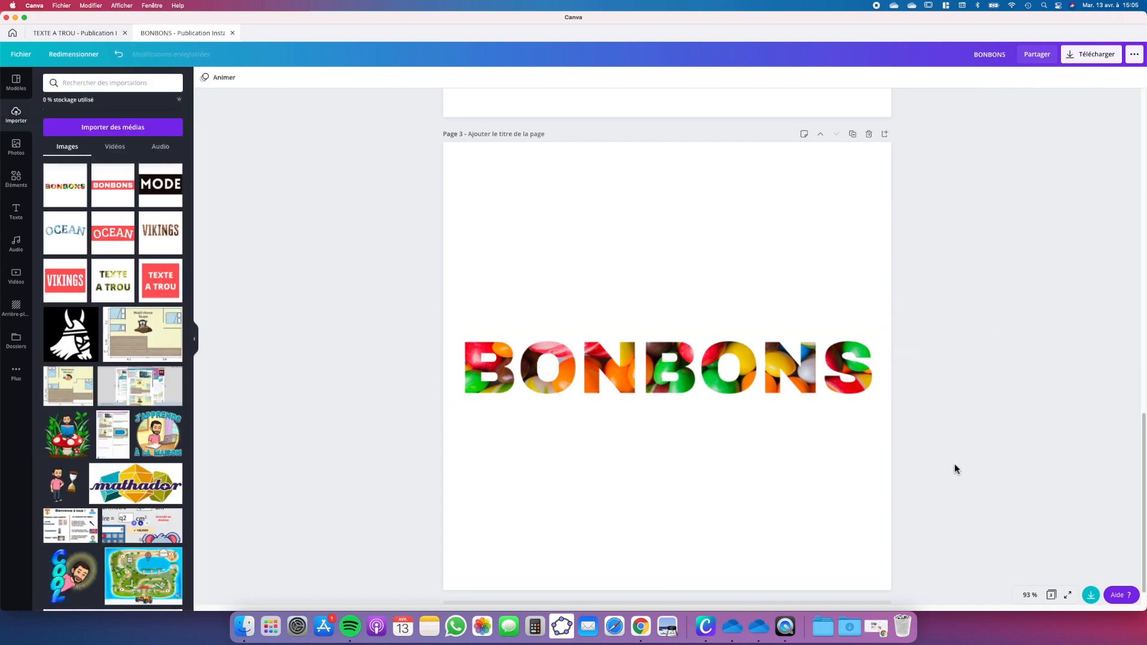
- Download only page 3 as a PNG with a transparent background, saved to the Bureau folder as BONBONST.png, and return to editing
left_click(1093, 55)
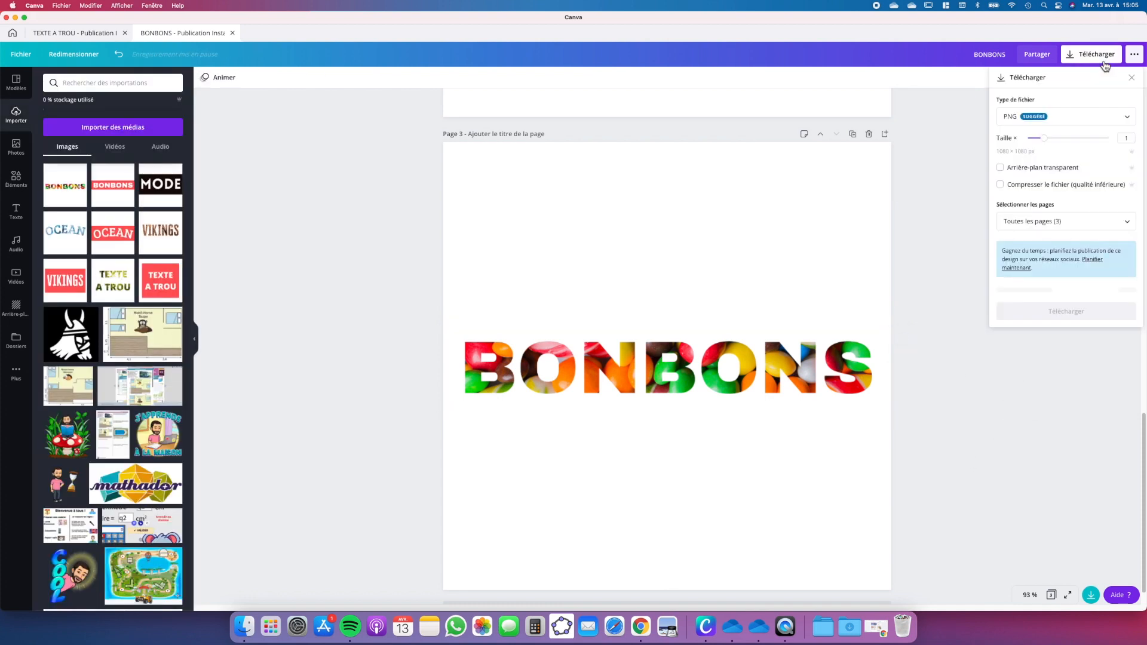
left_click(1051, 221)
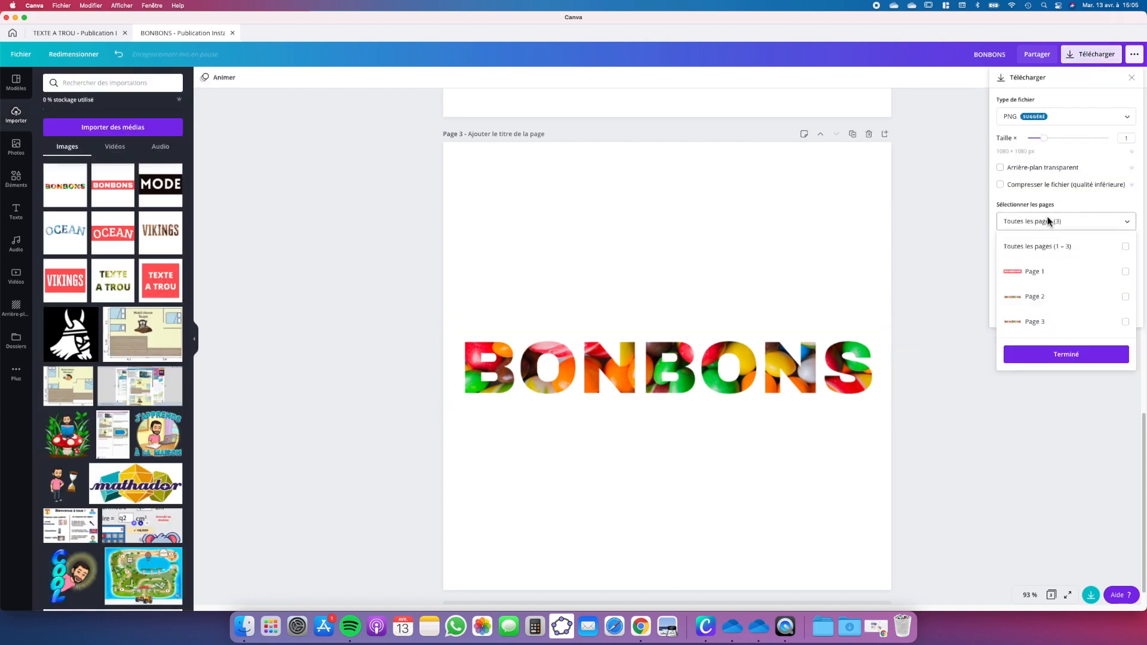
left_click(1045, 327)
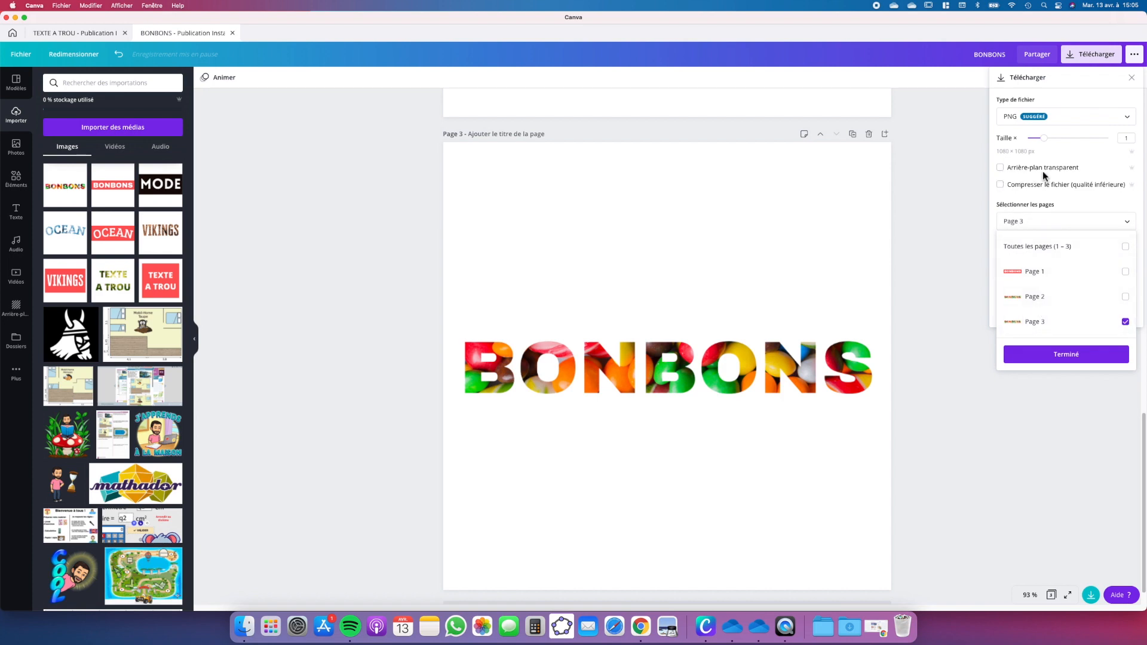
left_click(1003, 170)
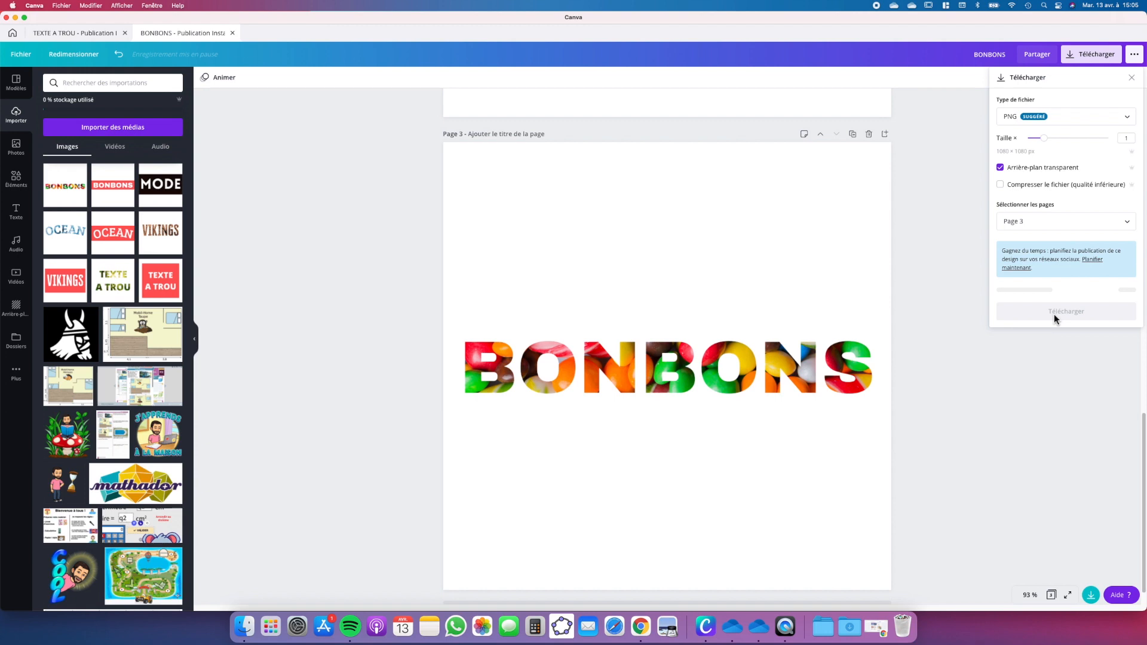
left_click(1053, 291)
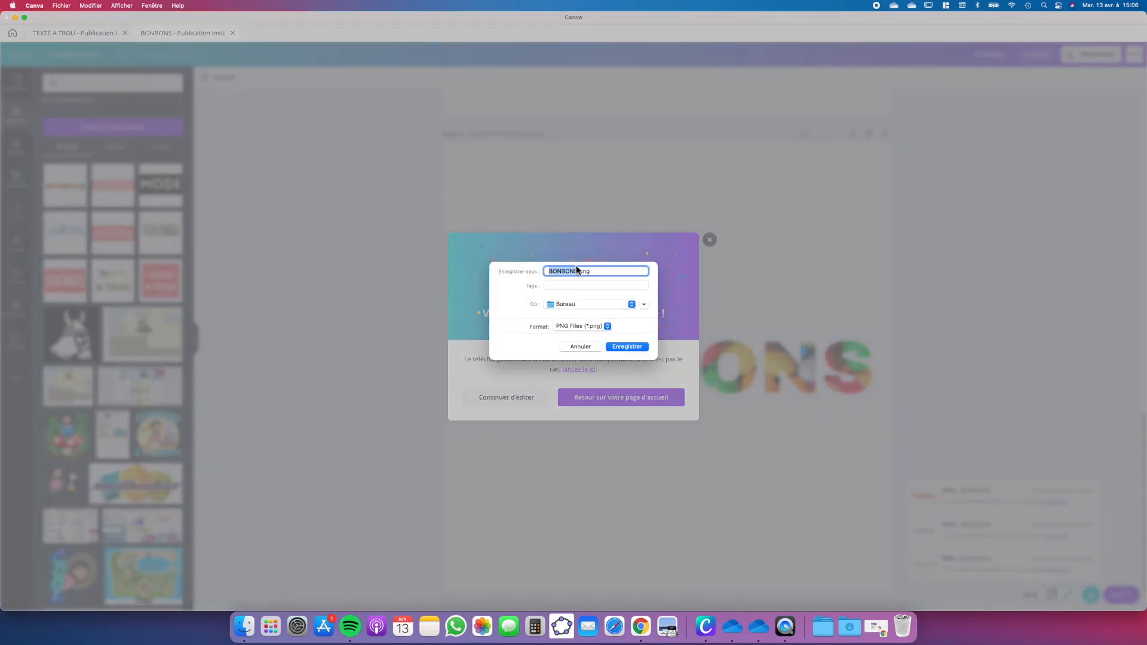
left_click(576, 271)
type("1")
key("Return")
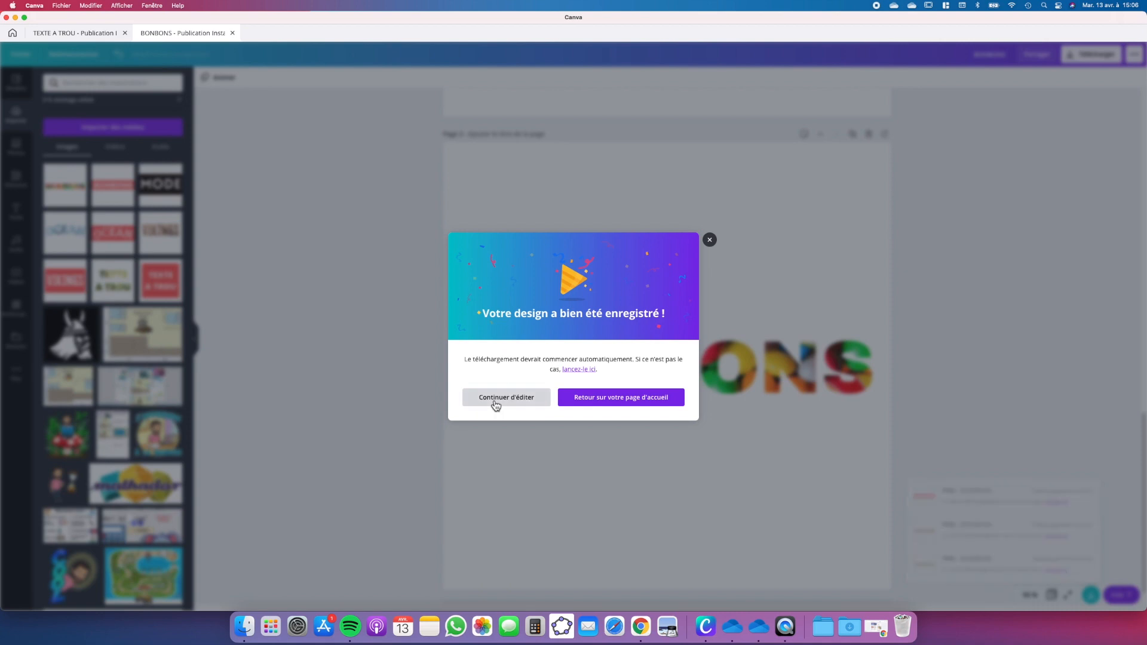
left_click(495, 406)
- Add a fourth page, upload BONBONST.png from the Bureau folder and place it on the new page
scroll(657, 591, "down", 1)
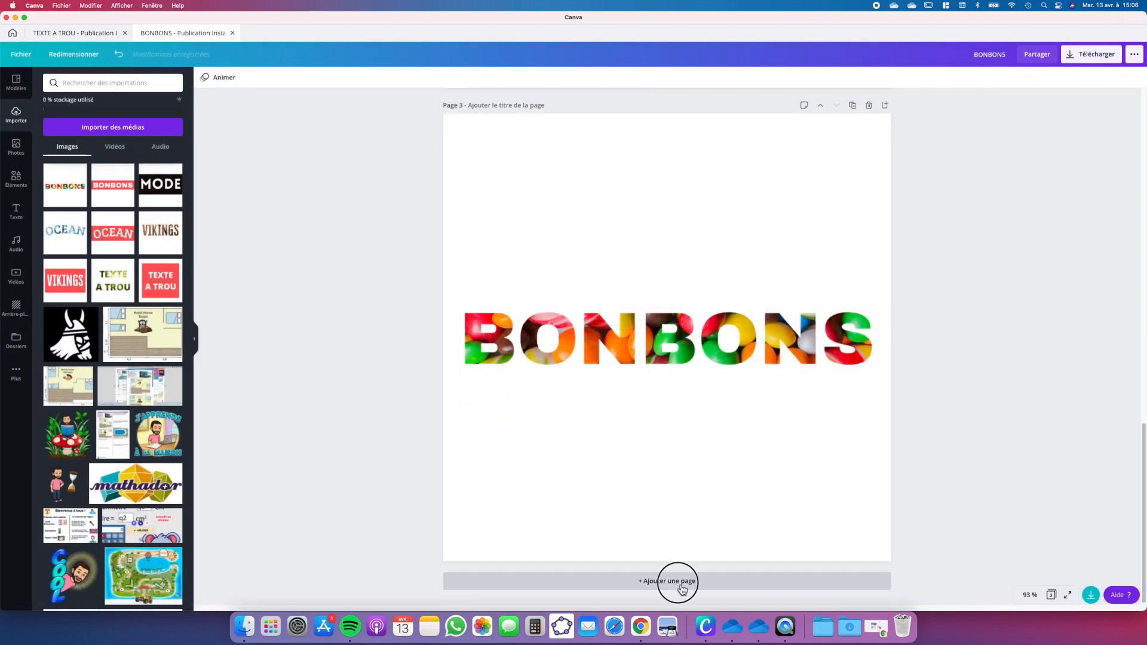
left_click(681, 587)
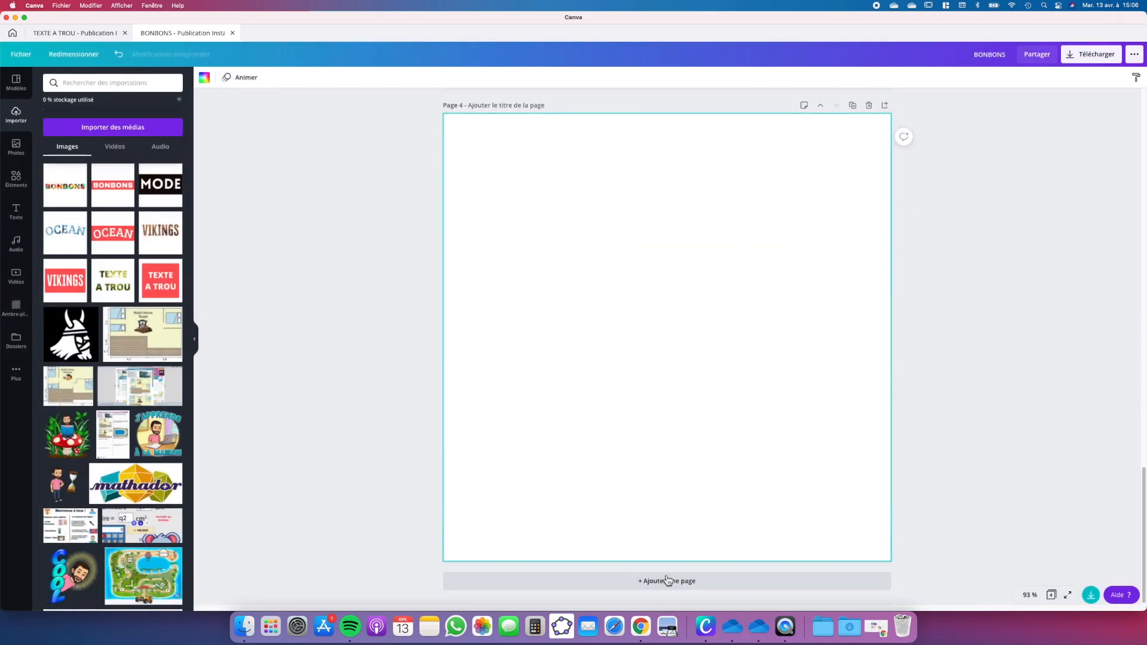
left_click(75, 128)
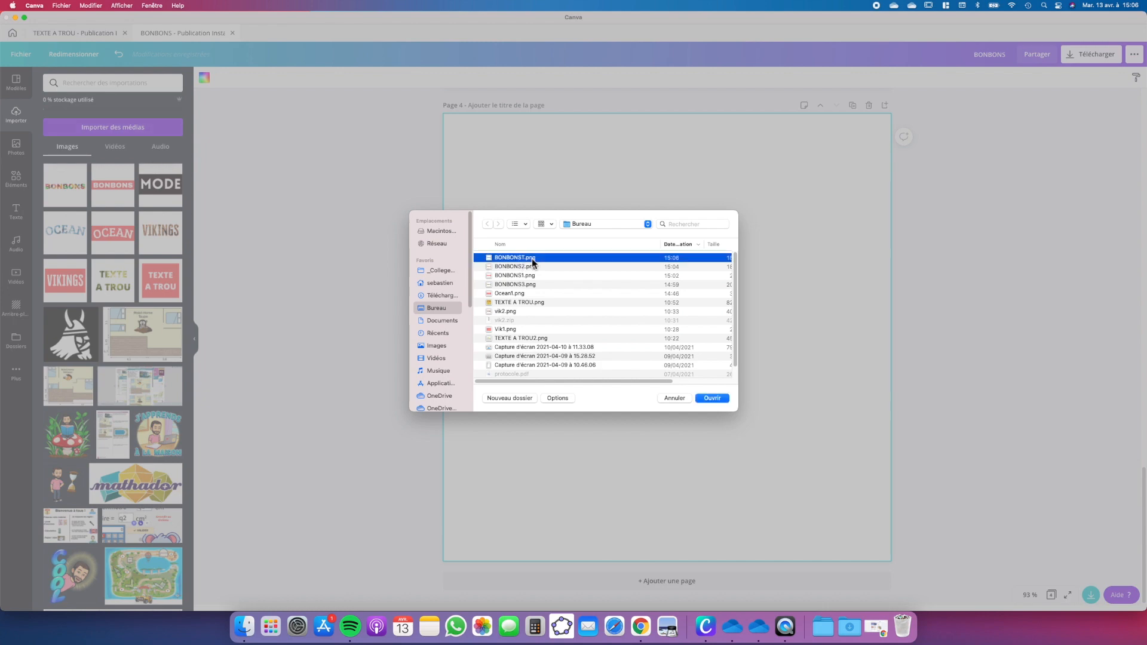
double_click(532, 258)
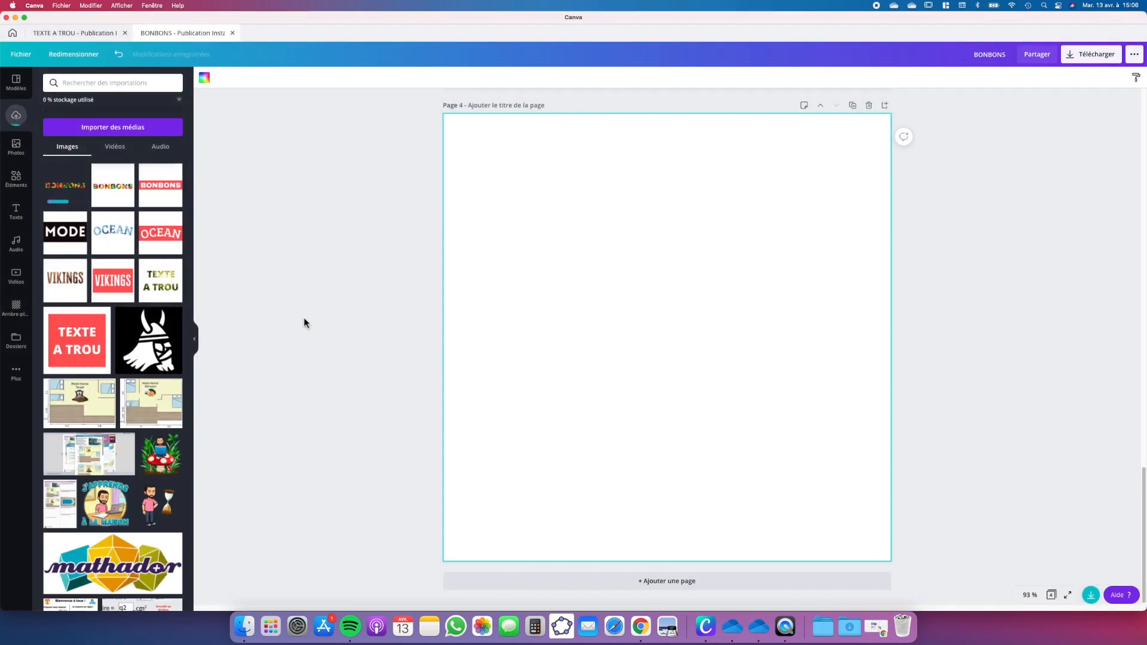
left_click(66, 190)
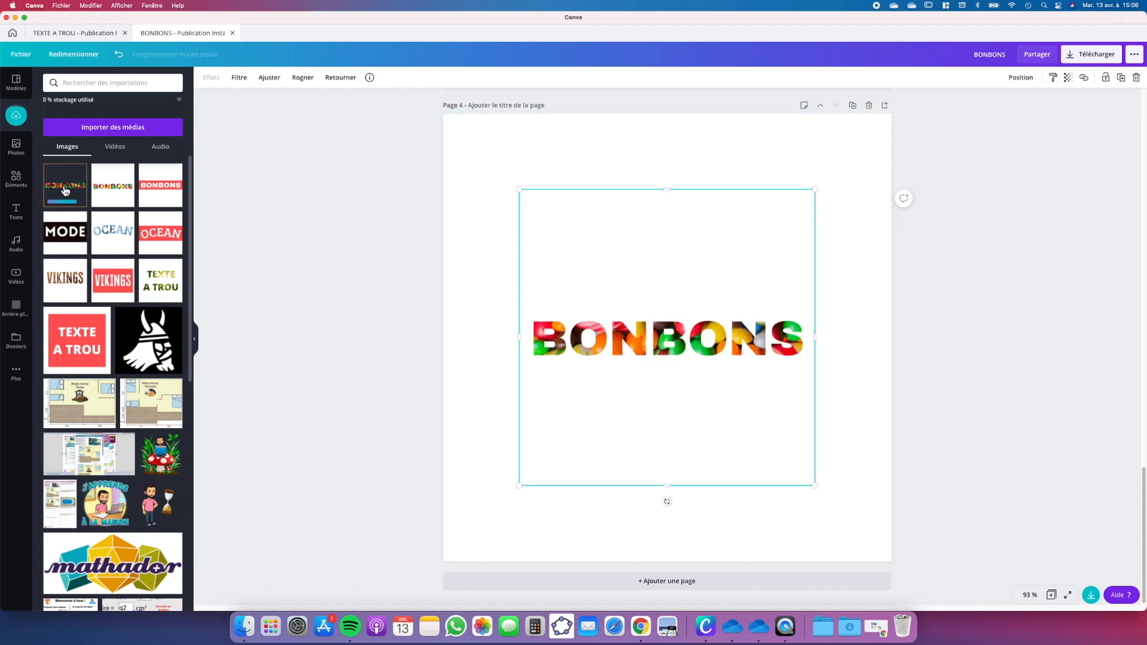
- Crop the empty areas above and below the BONBONS letters on page 4, to about 714 by 155
left_click(478, 170)
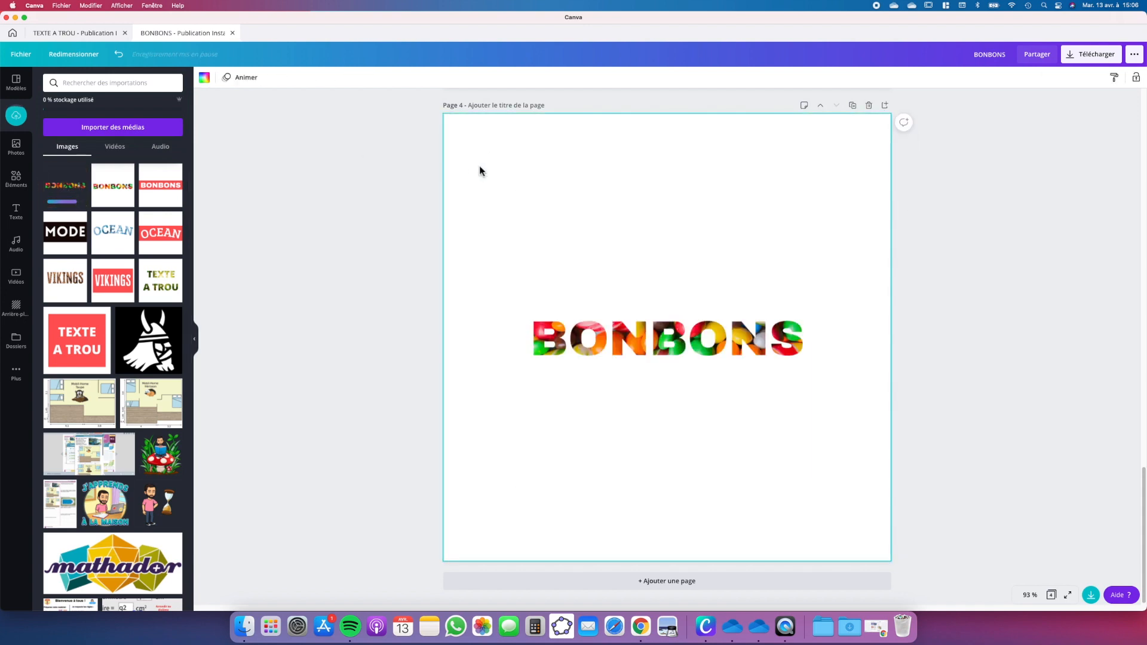
left_click_drag(675, 190, 671, 302)
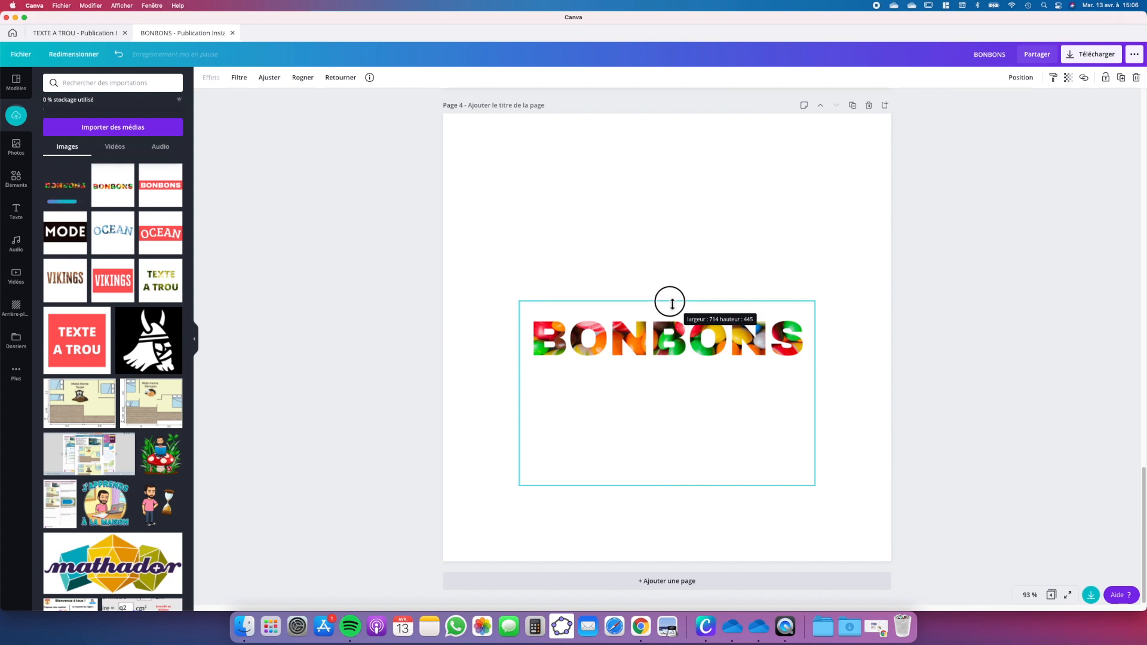
left_click_drag(666, 485, 665, 366)
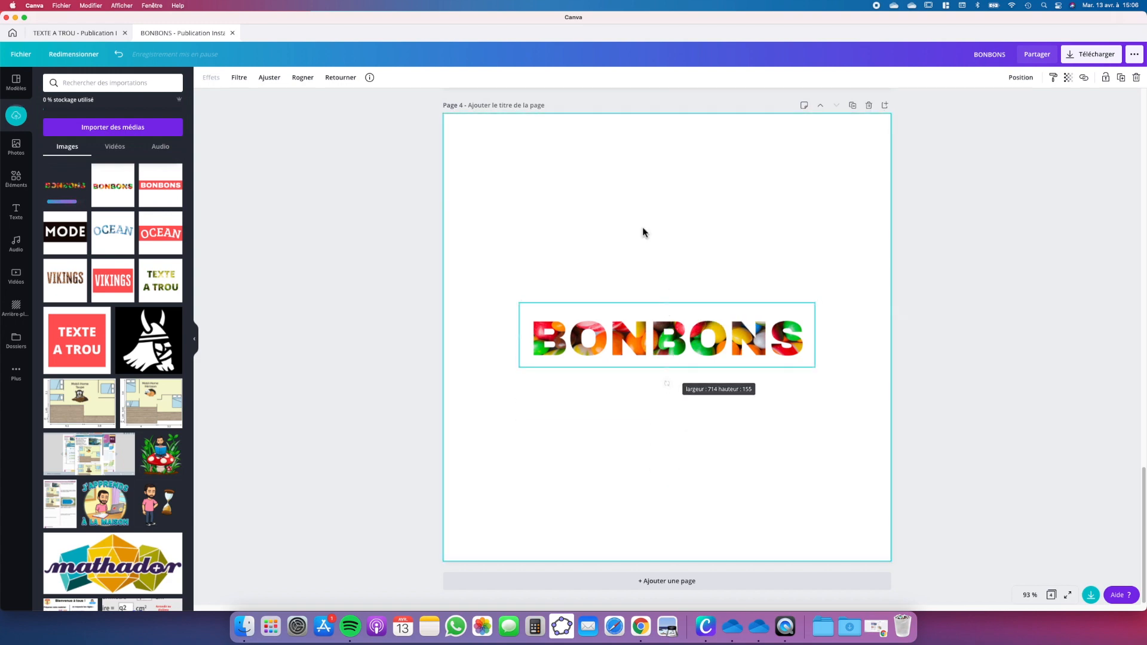
- Set the background colour of page 4 to the light purple default colour
left_click(642, 230)
left_click(204, 77)
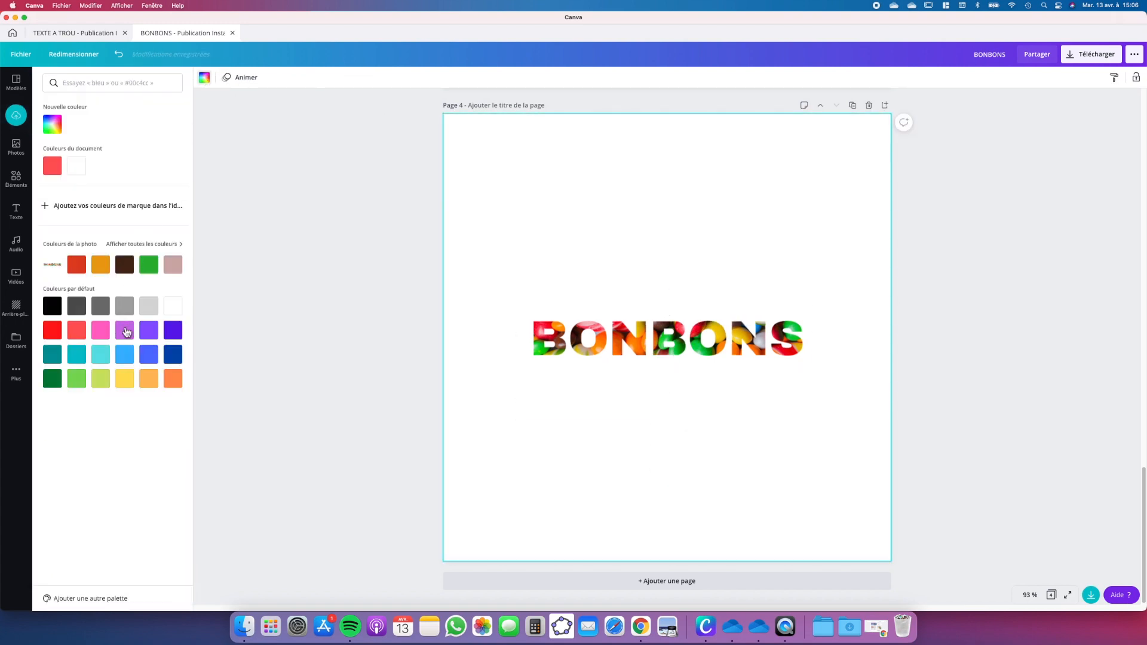
left_click(126, 331)
- Tilt the BONBONS image so it rises diagonally to the right, and enlarge and position it to span page 4
left_click(643, 339)
left_click_drag(667, 384, 478, 548)
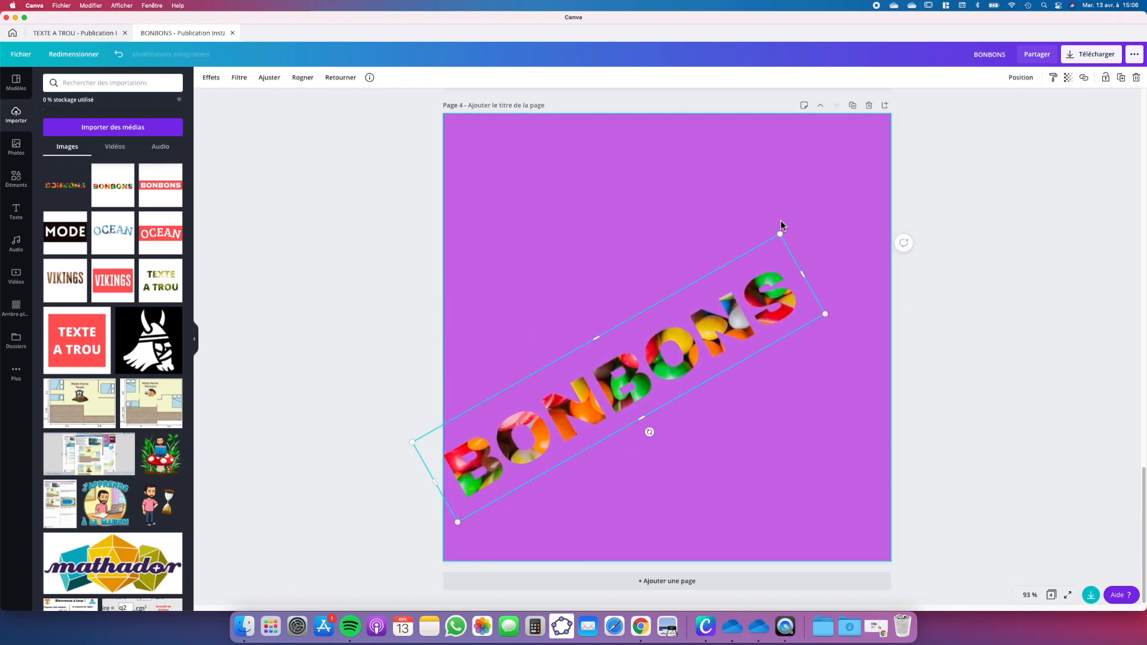
left_click_drag(780, 233, 824, 137)
left_click_drag(736, 290, 747, 281)
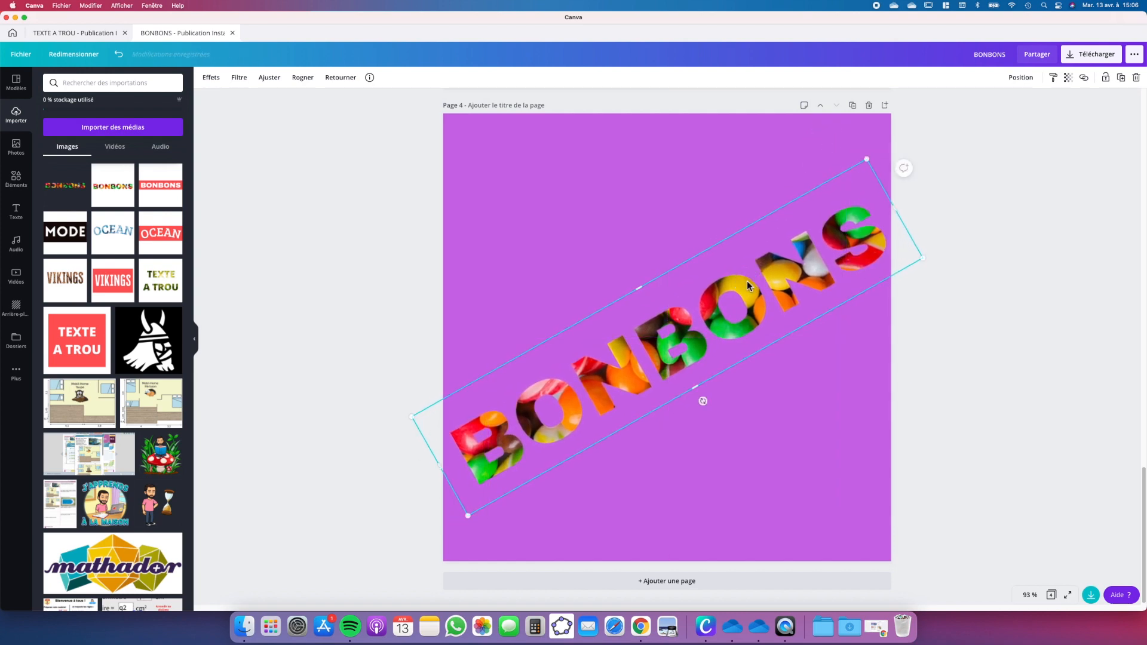
left_click(990, 360)
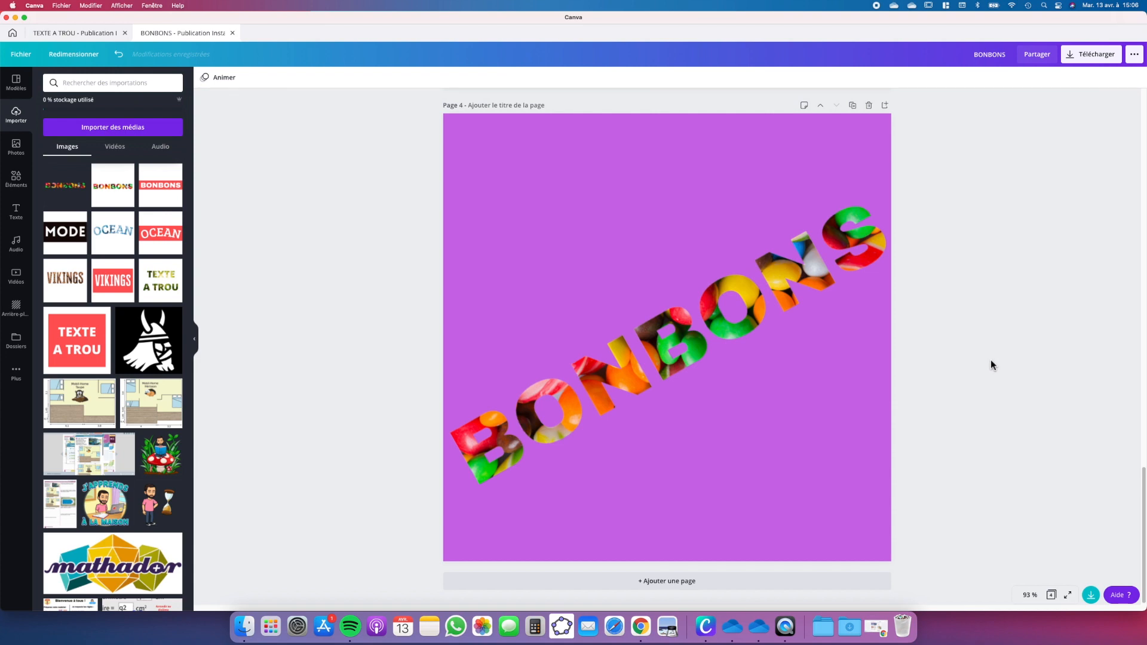